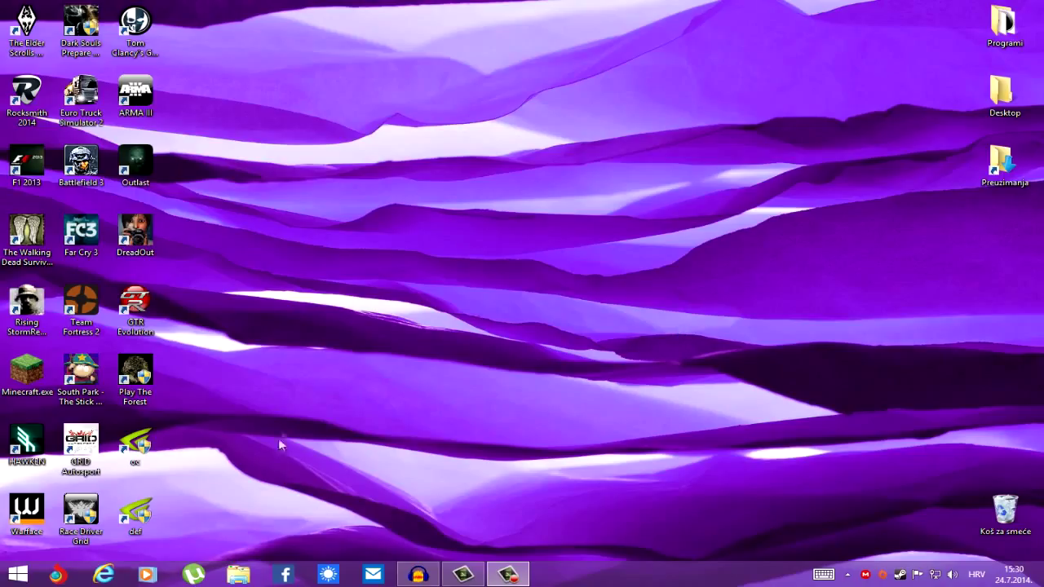
# Delete the existing oc and def clock shortcuts from the desktop
pyautogui.moveTo(217, 426); pyautogui.dragTo(119, 534)
pyautogui.press('Delete')
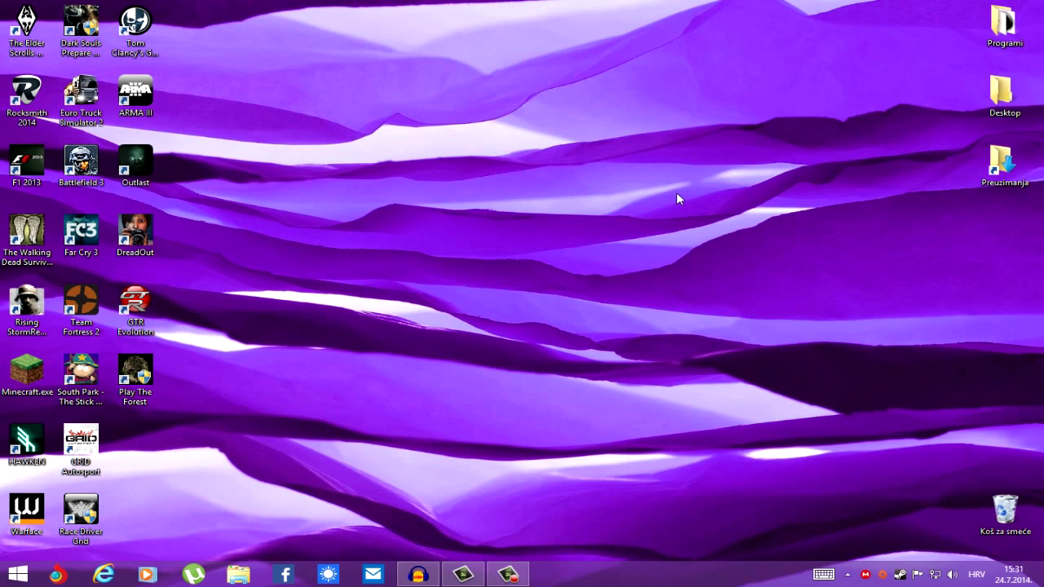
# Launch nvidiaInspector from the Programi folder, close the folder, and show the overclocking options, accepting the risk warning
pyautogui.doubleClick(1003, 24)
pyautogui.doubleClick(461, 394)
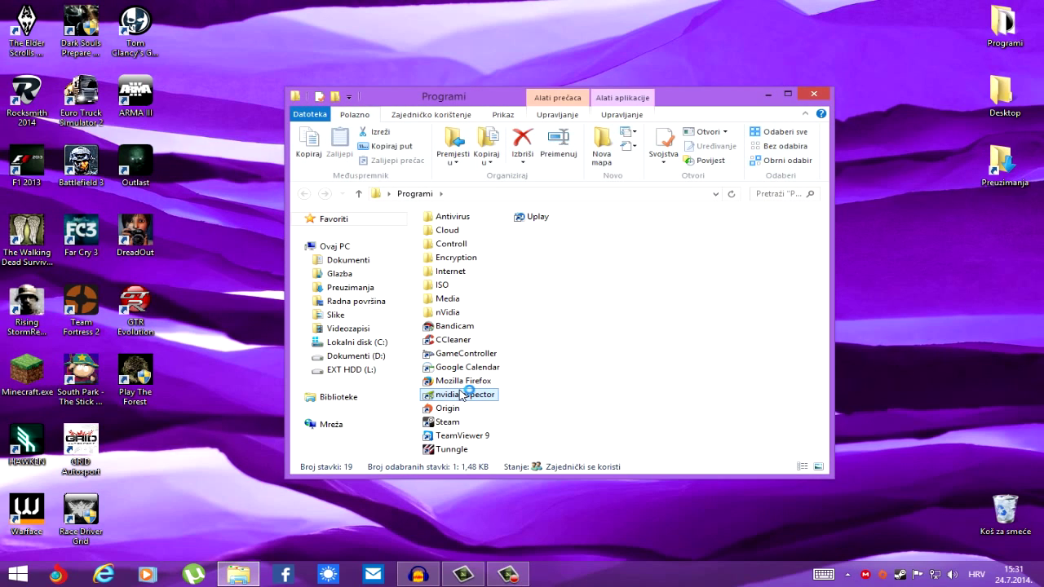
pyautogui.click(813, 93)
pyautogui.moveTo(514, 135); pyautogui.dragTo(416, 102)
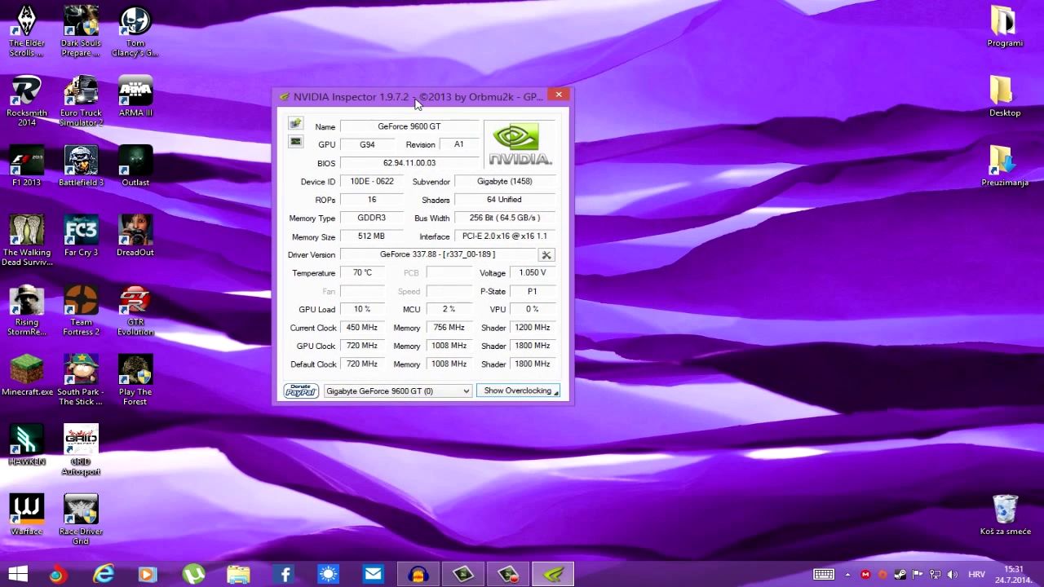
pyautogui.click(526, 392)
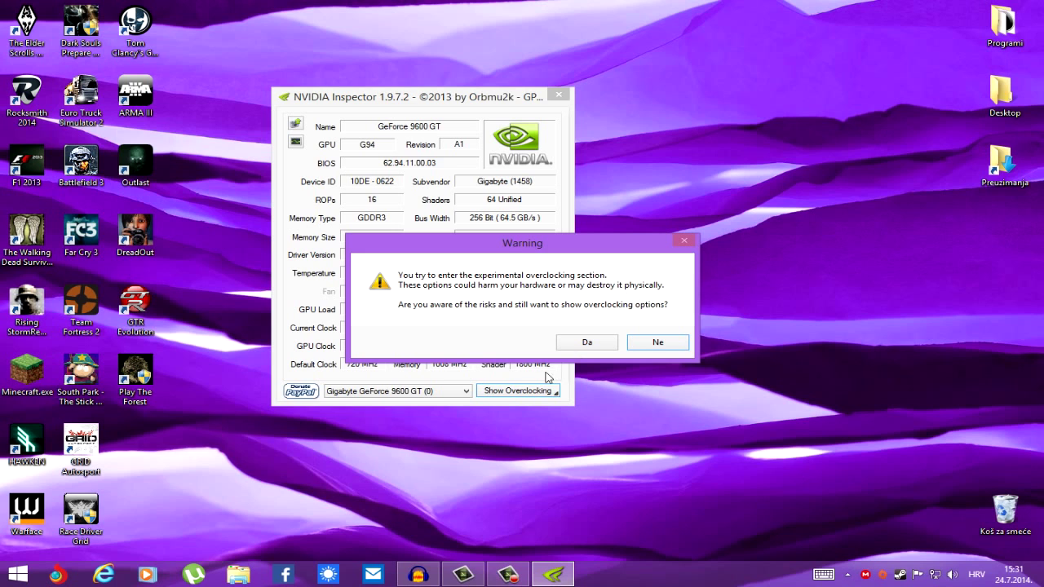
pyautogui.click(581, 345)
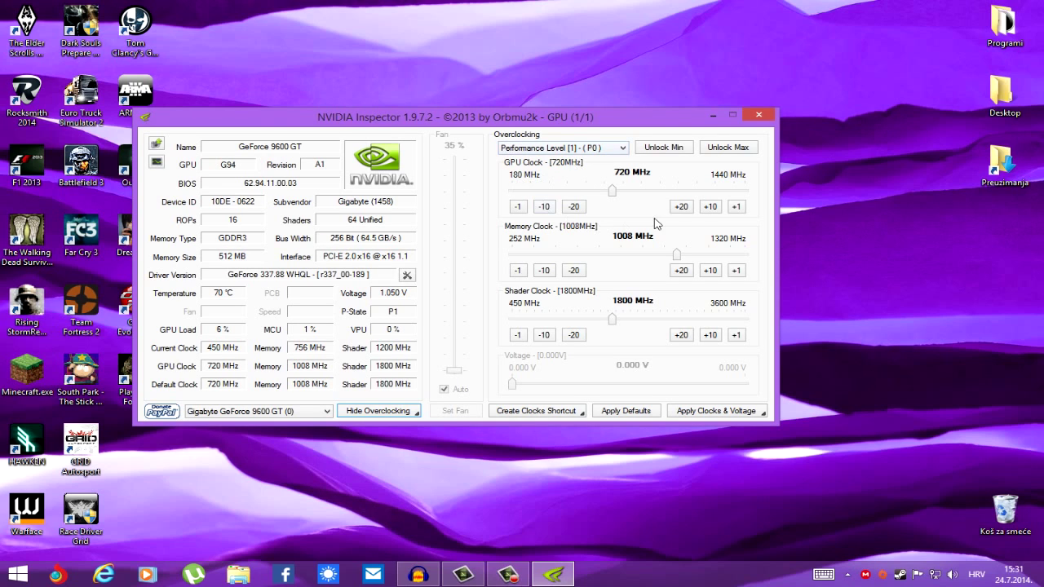
# Set the GPU clock to 740 MHz, memory to 1018 MHz and shader to 1810 MHz, and apply the clocks
pyautogui.click(681, 206)
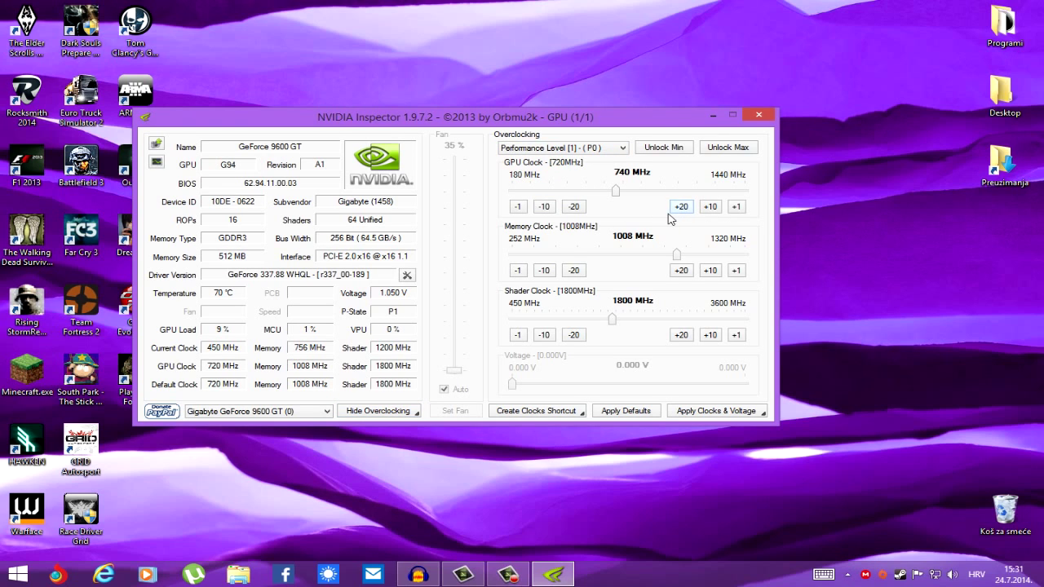
pyautogui.click(710, 270)
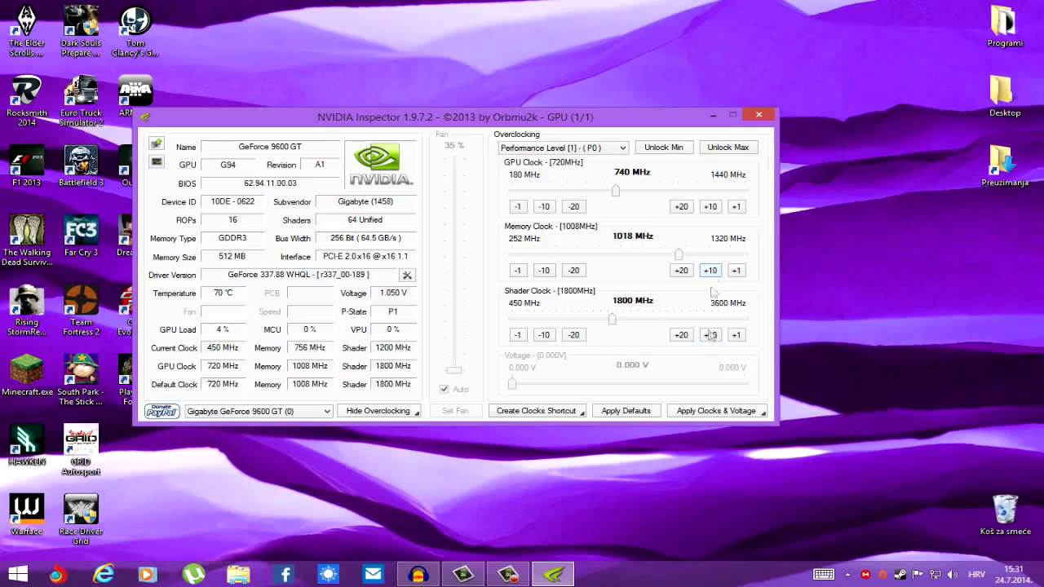
pyautogui.click(710, 335)
pyautogui.click(703, 416)
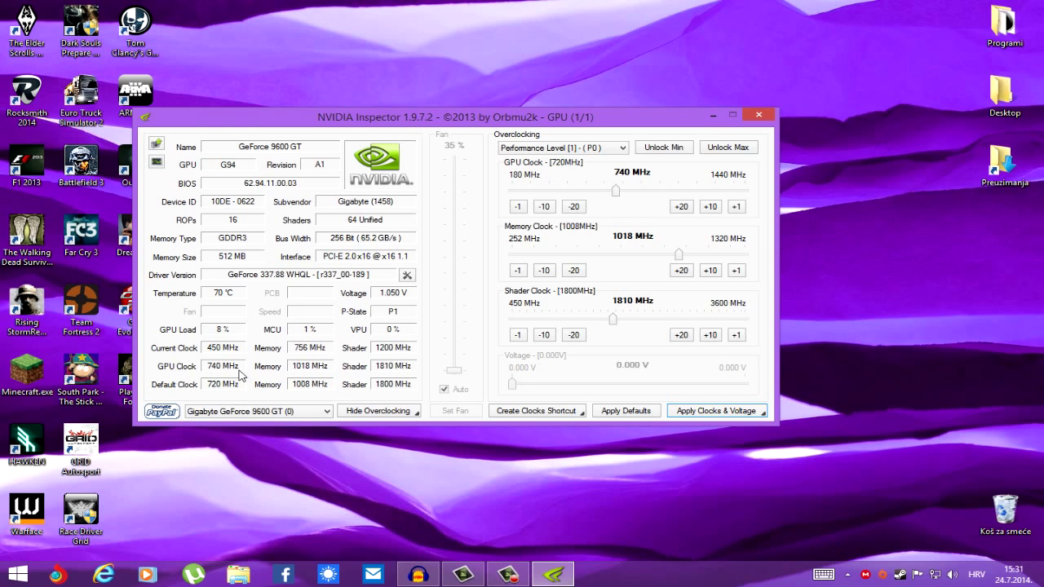
# Create a desktop shortcut for the current overclocked settings and rename it oc
pyautogui.moveTo(471, 123); pyautogui.dragTo(604, 100)
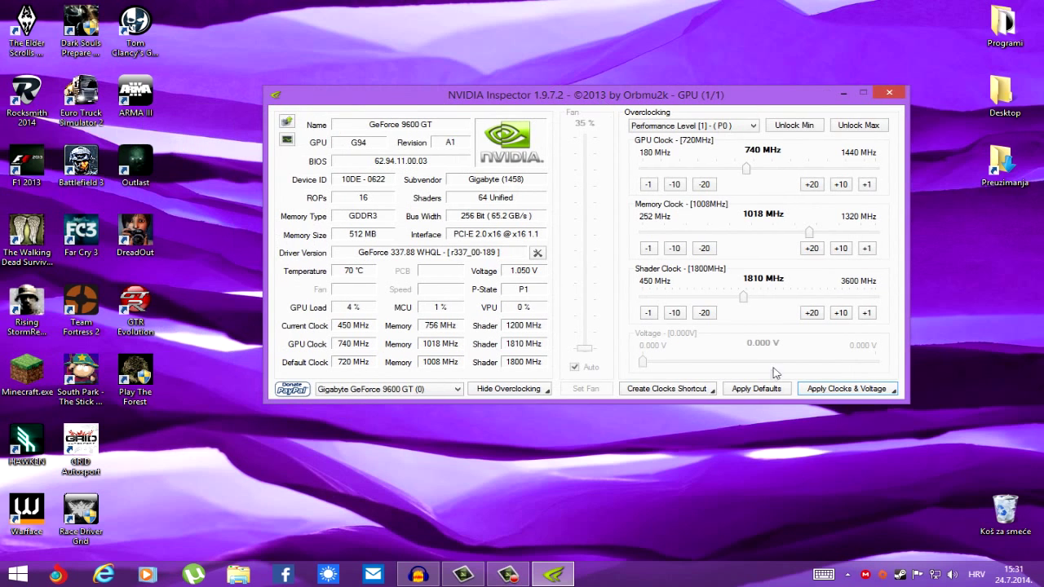
pyautogui.click(697, 392)
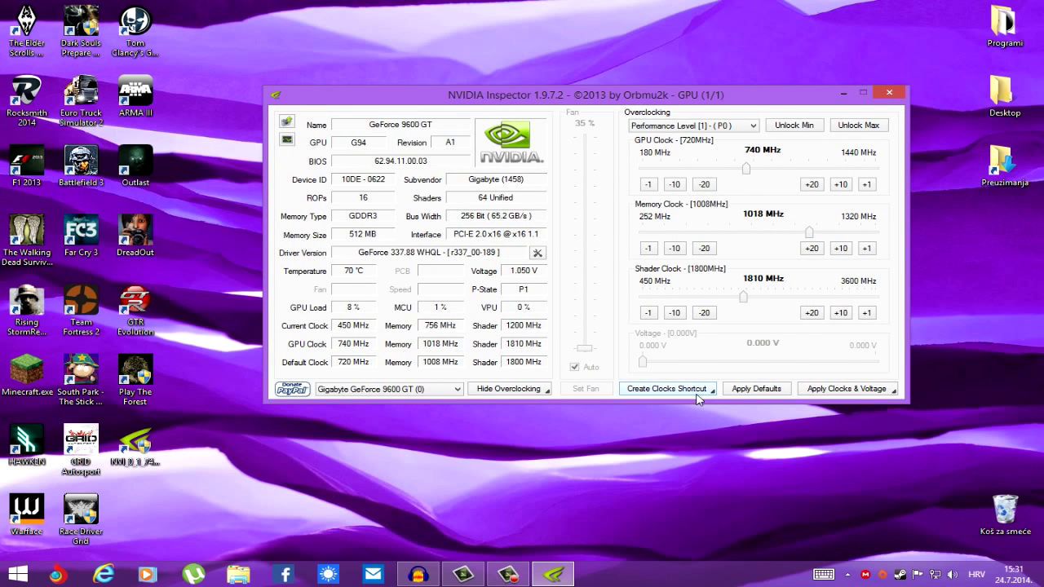
pyautogui.rightClick(144, 444)
pyautogui.click(188, 408)
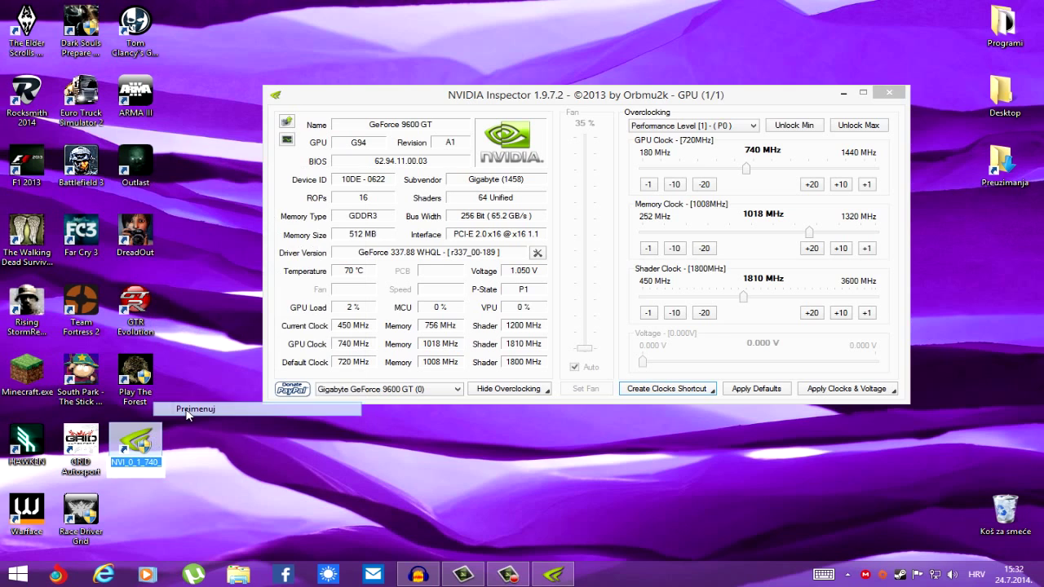
pyautogui.write('oc')
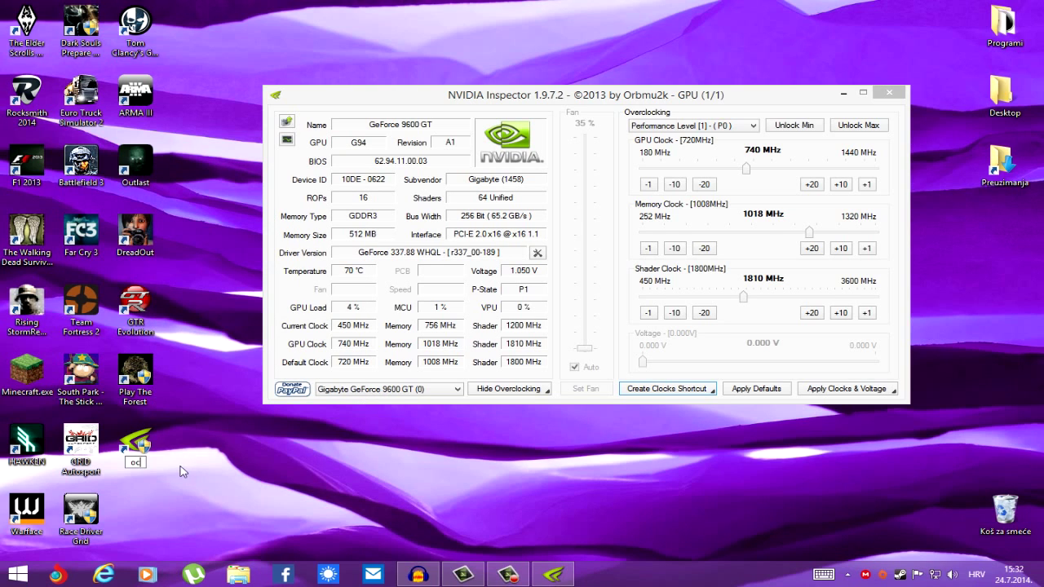
pyautogui.press('Return')
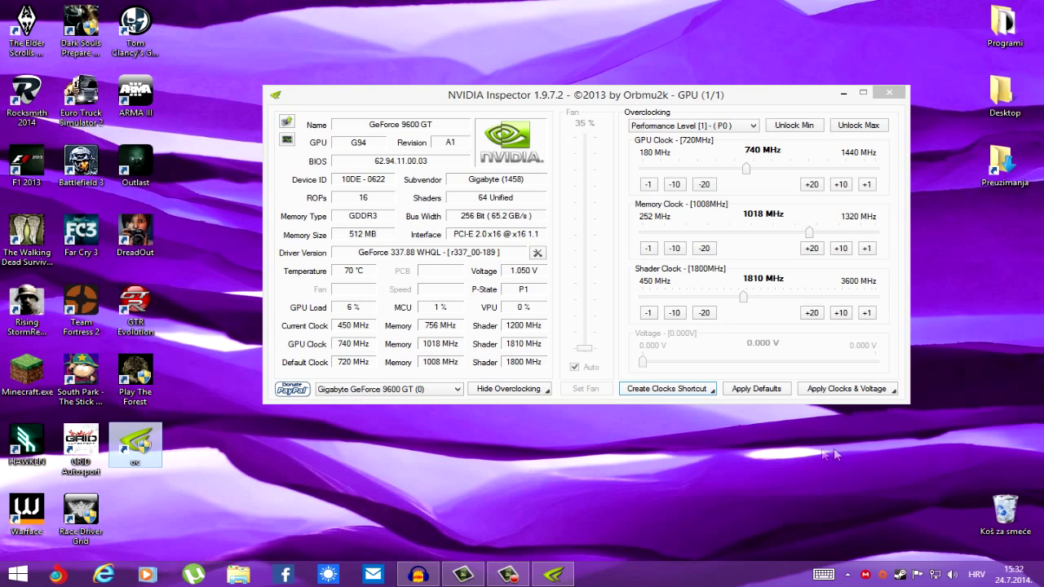
# Restore the default clocks and create a desktop shortcut for them named def
pyautogui.click(756, 389)
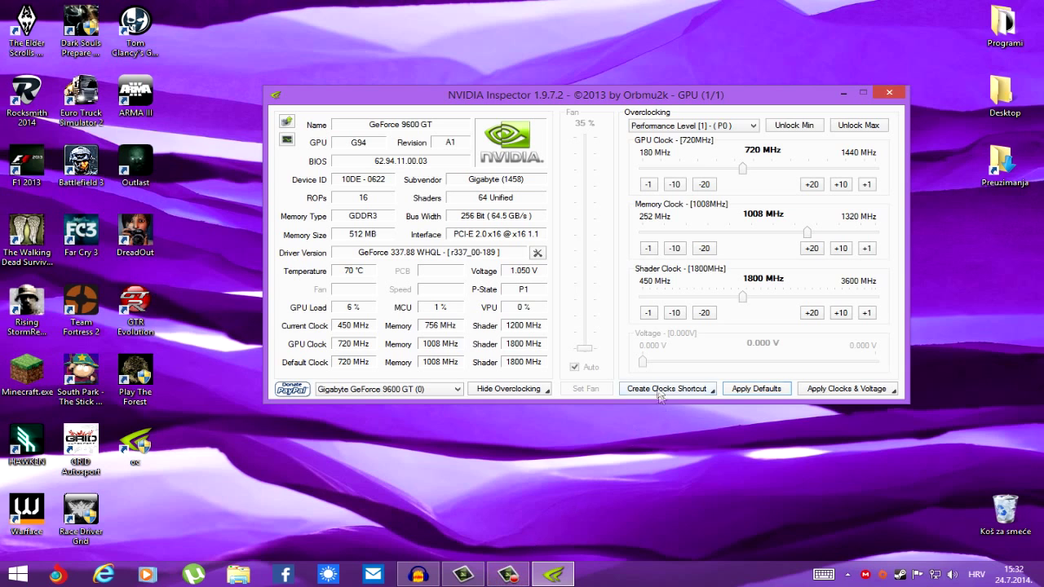
pyautogui.click(659, 390)
pyautogui.click(137, 513)
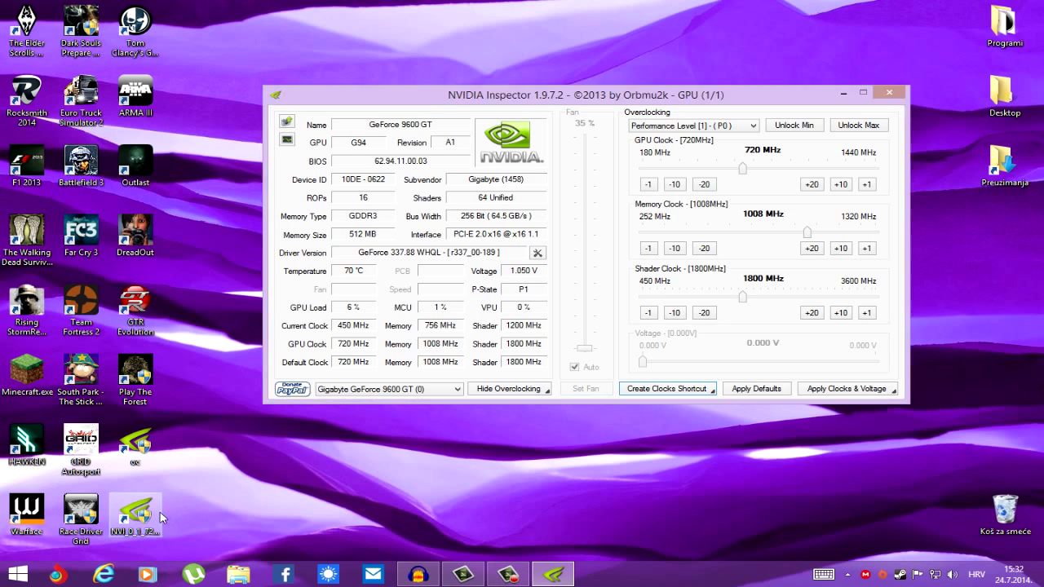
pyautogui.write('def')
pyautogui.press('Return')
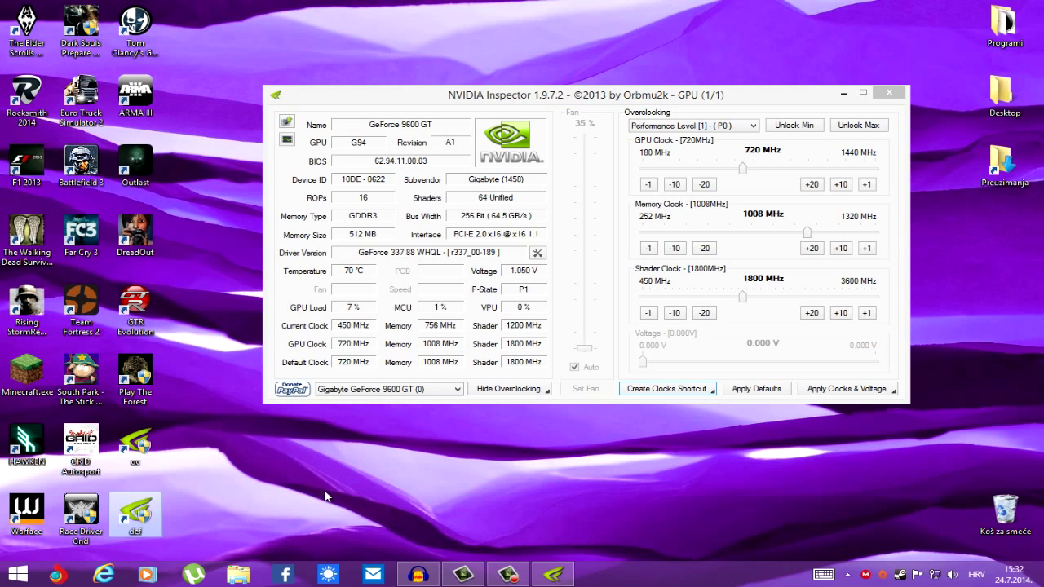
# Close NVIDIA Inspector, run the oc shortcut, and reopen nvidiaInspector from the Programi folder with its overclocking options shown
pyautogui.click(888, 93)
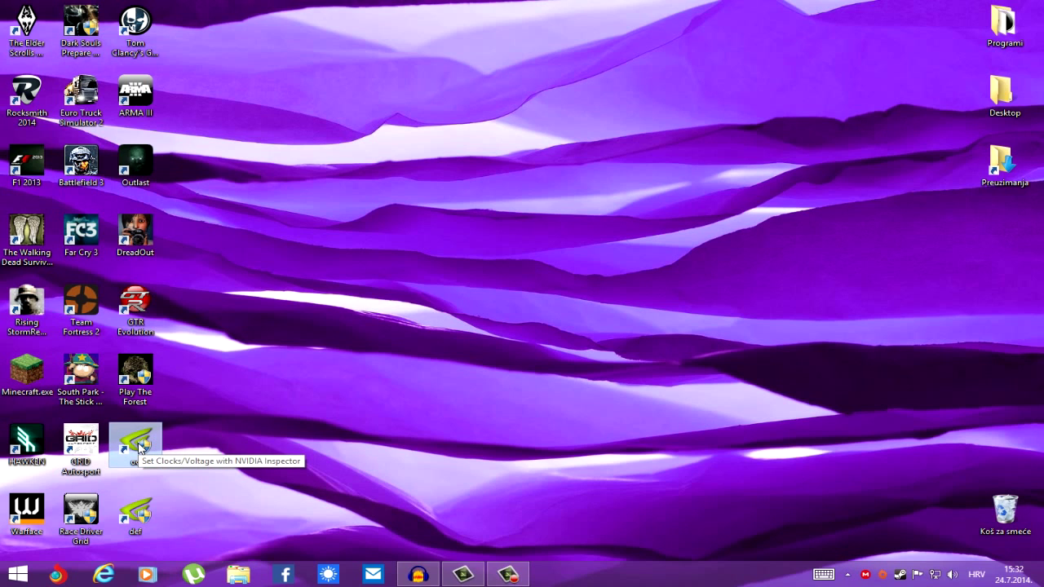
pyautogui.doubleClick(1003, 24)
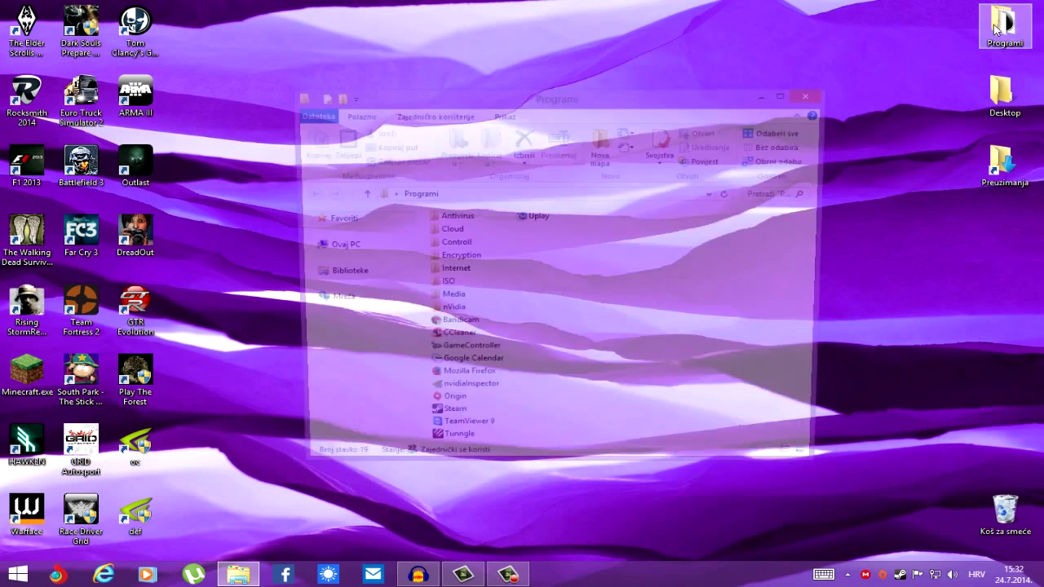
pyautogui.doubleClick(462, 394)
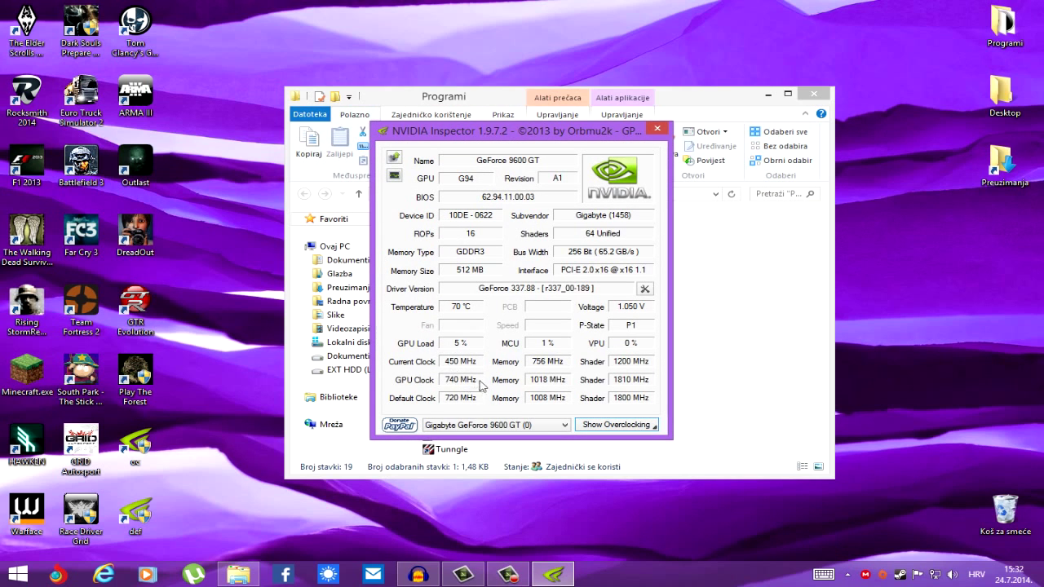
pyautogui.click(616, 425)
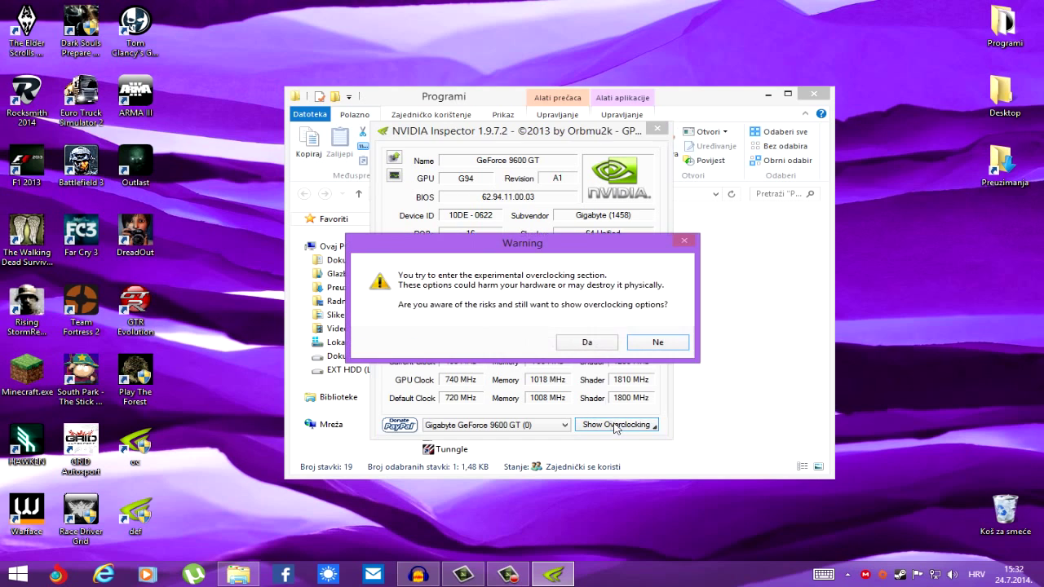
pyautogui.click(587, 343)
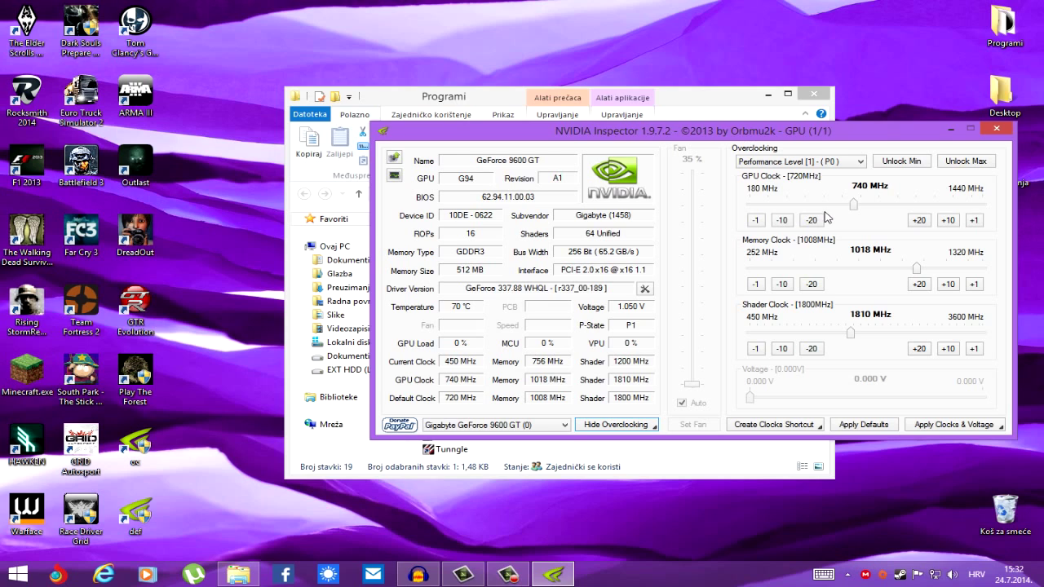
# Test the desktop clock shortcuts by running def, oc and def again, finishing on the default clocks
pyautogui.click(132, 519)
pyautogui.doubleClick(132, 519)
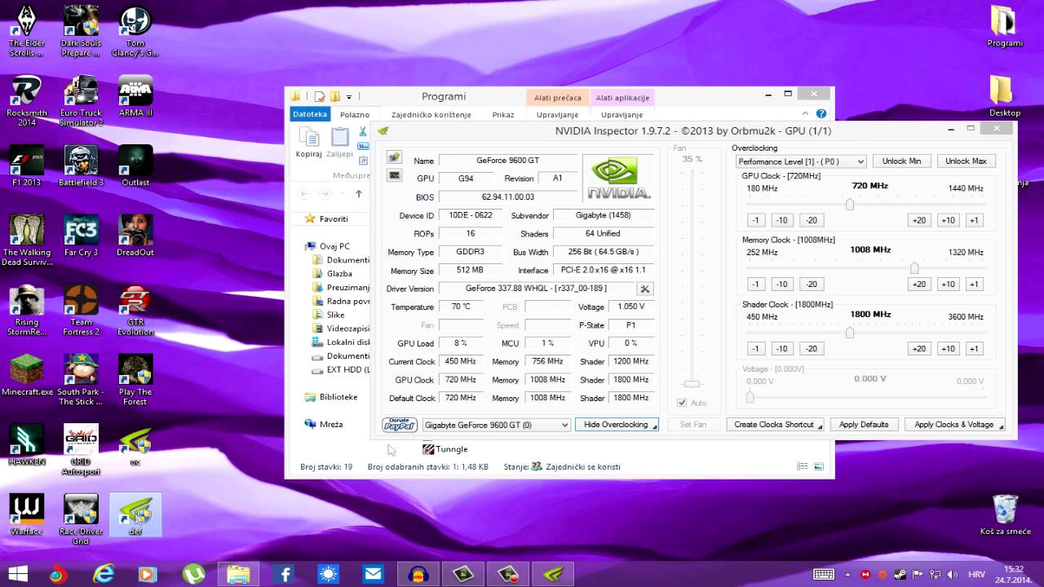
pyautogui.doubleClick(143, 460)
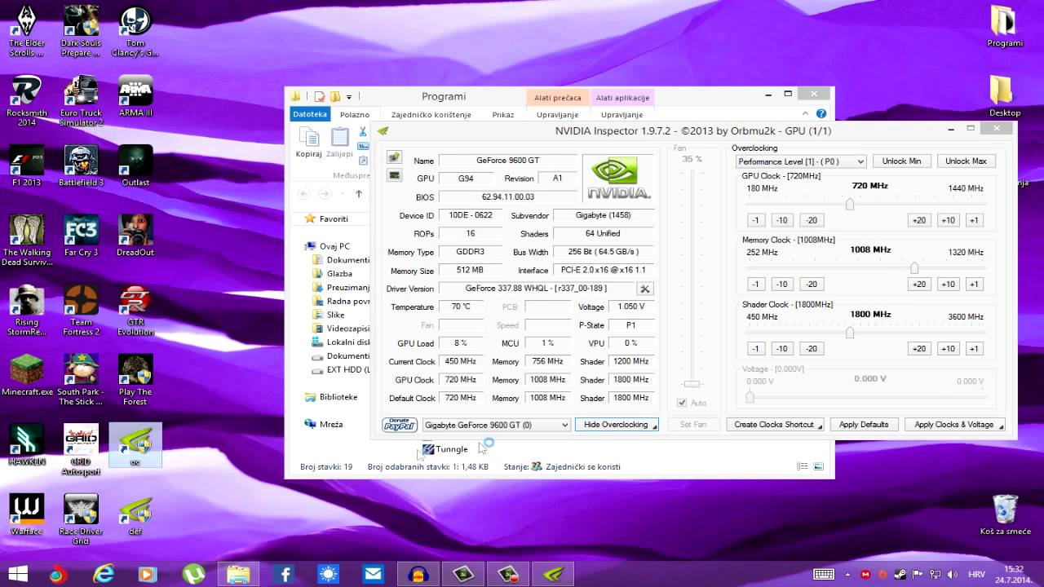
pyautogui.doubleClick(154, 510)
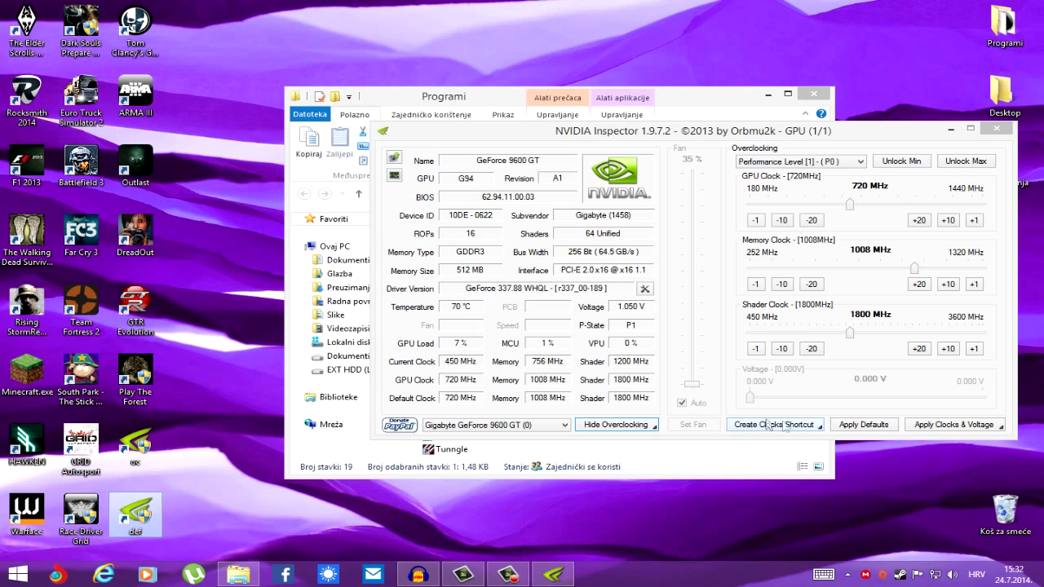
# Hide the overclocking options, close the Programi folder, and open the driver profile settings in a maximized window
pyautogui.click(620, 428)
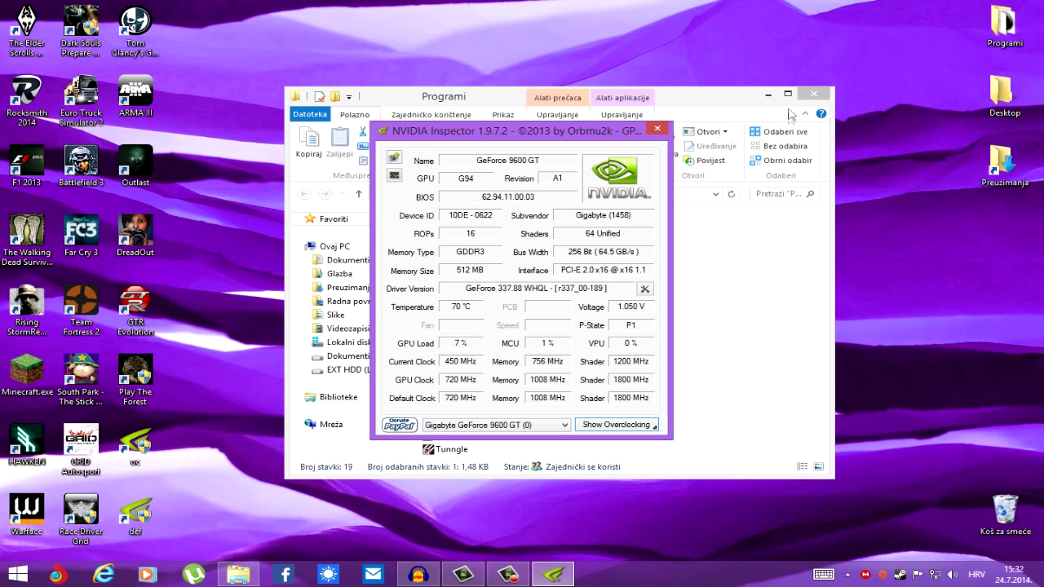
pyautogui.click(813, 94)
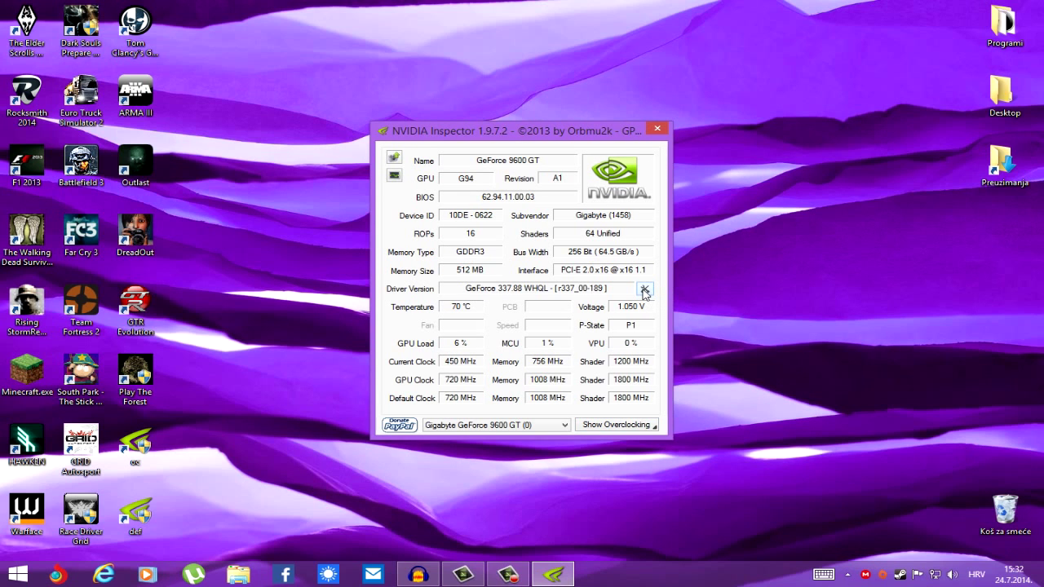
pyautogui.click(645, 290)
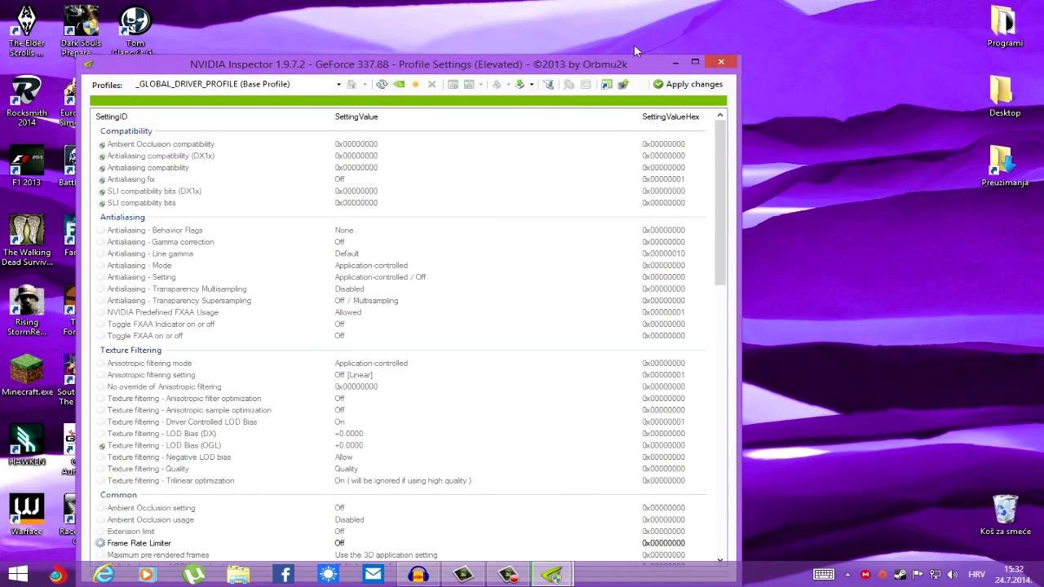
pyautogui.click(695, 62)
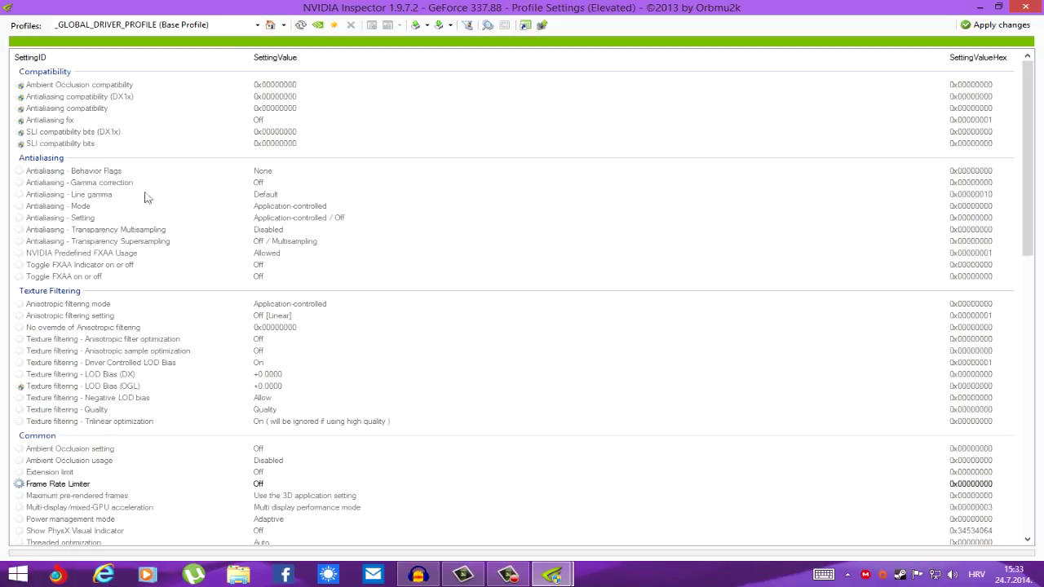
# Find and load the Race Driver Grid profile
pyautogui.click(219, 27)
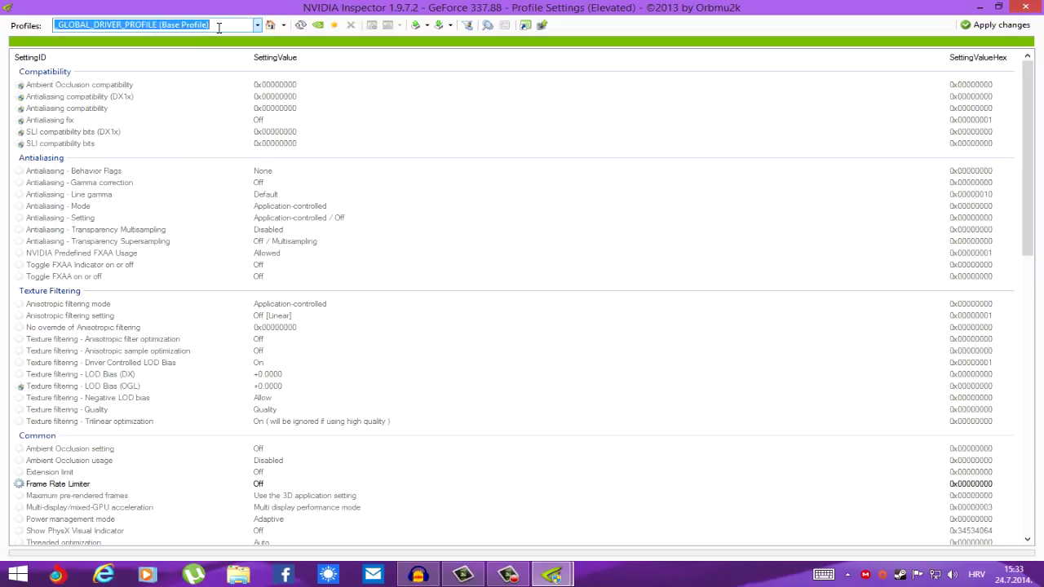
pyautogui.write('race')
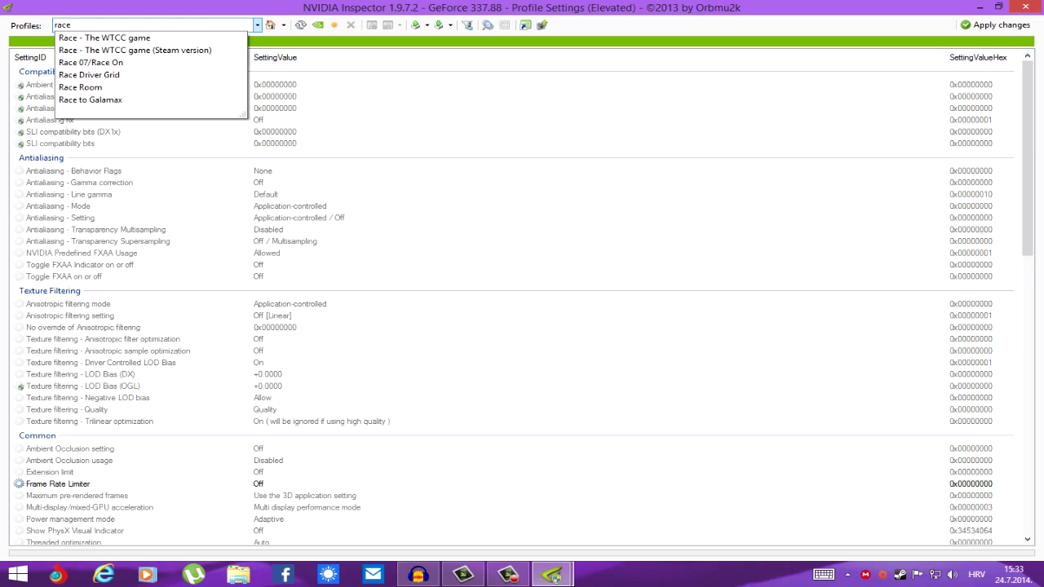
pyautogui.write(' drive')
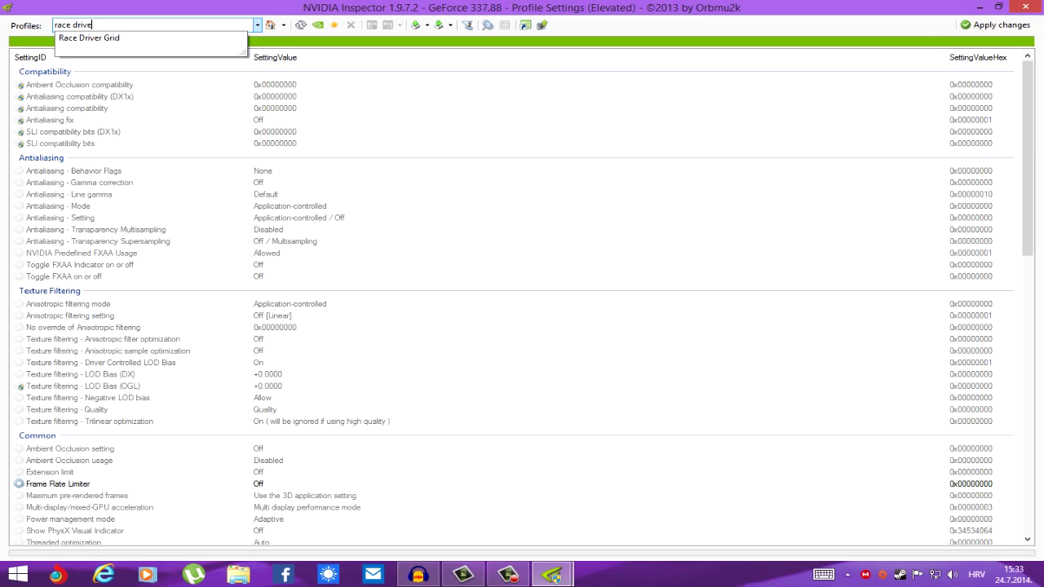
pyautogui.press('Return')
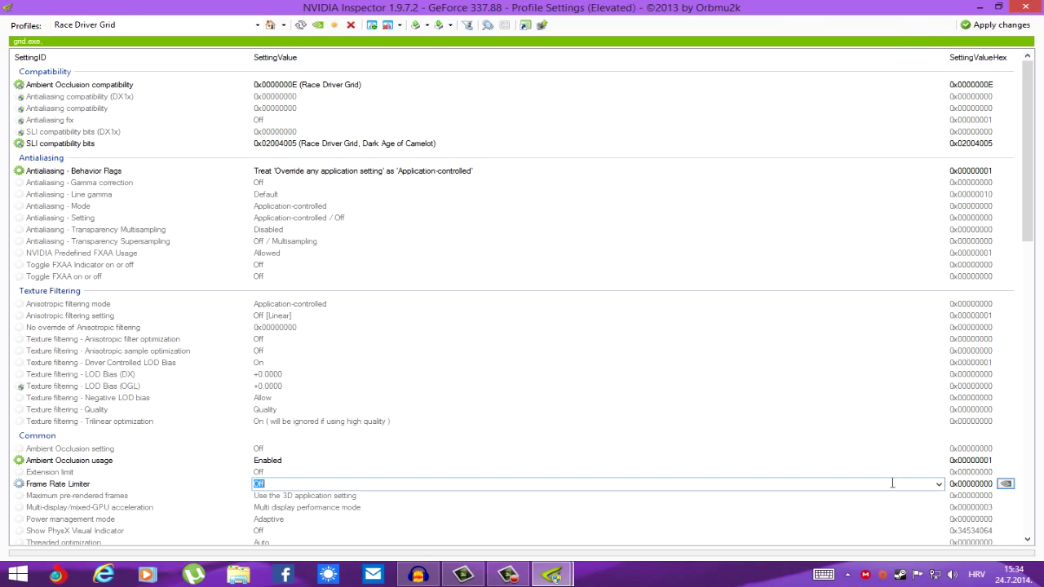
# Set the Frame Rate Limiter of the Race Driver Grid profile to 29 fps and apply the changes
pyautogui.click(938, 484)
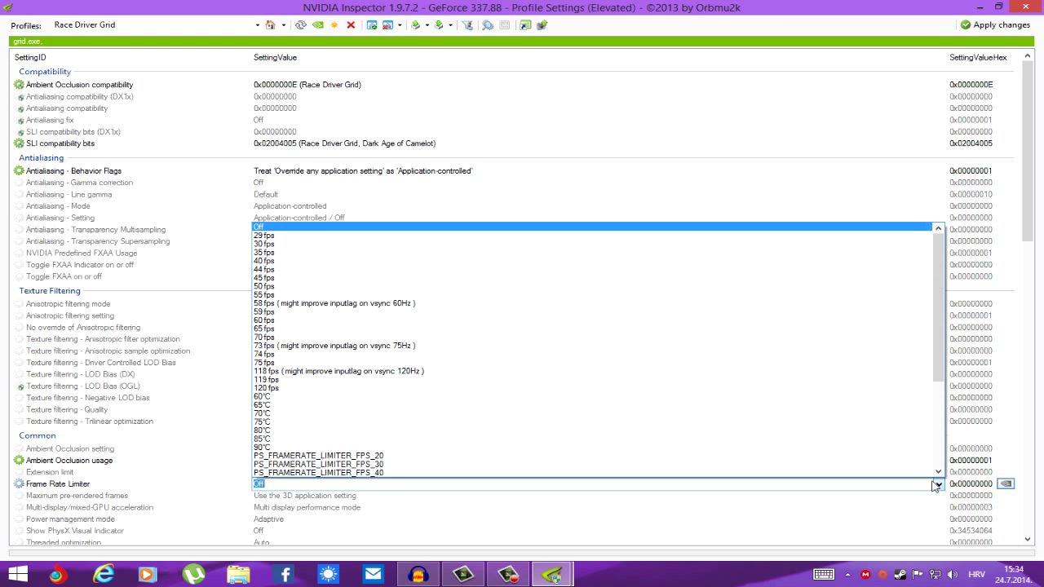
pyautogui.click(274, 236)
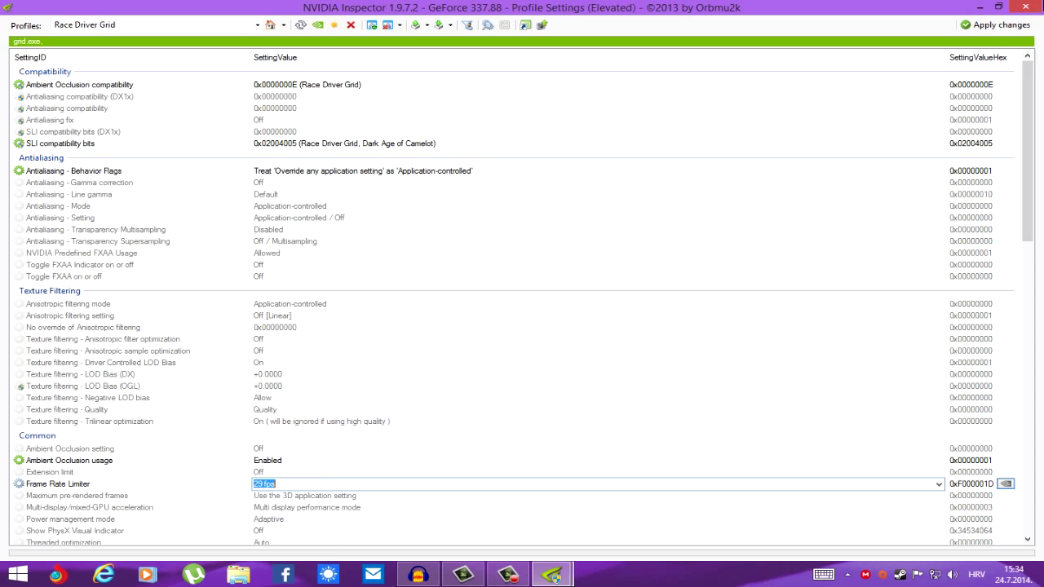
pyautogui.click(991, 25)
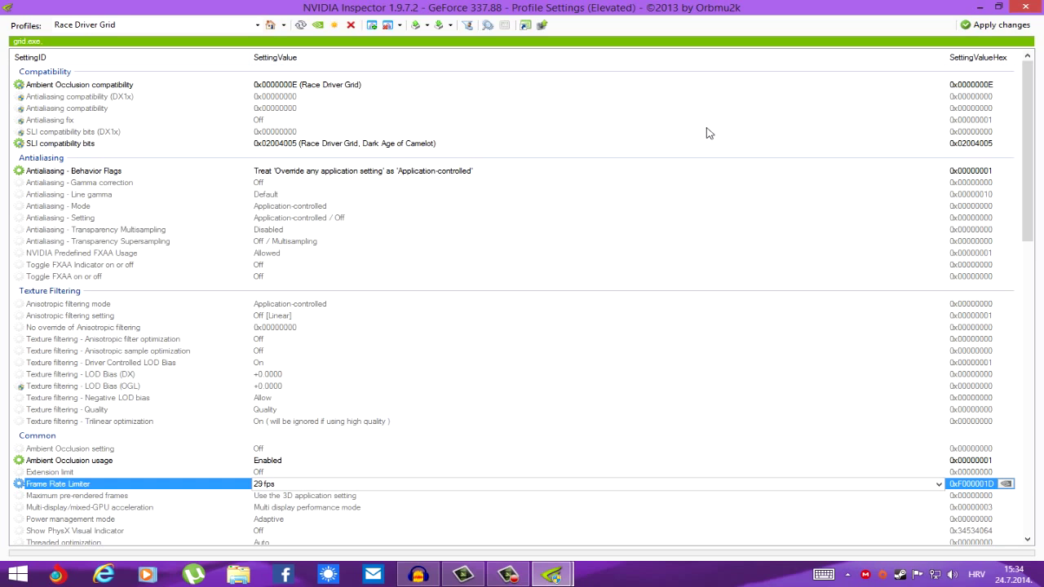
# Search the driver profiles for "drea" and load the Dreadnought profile
pyautogui.click(107, 25)
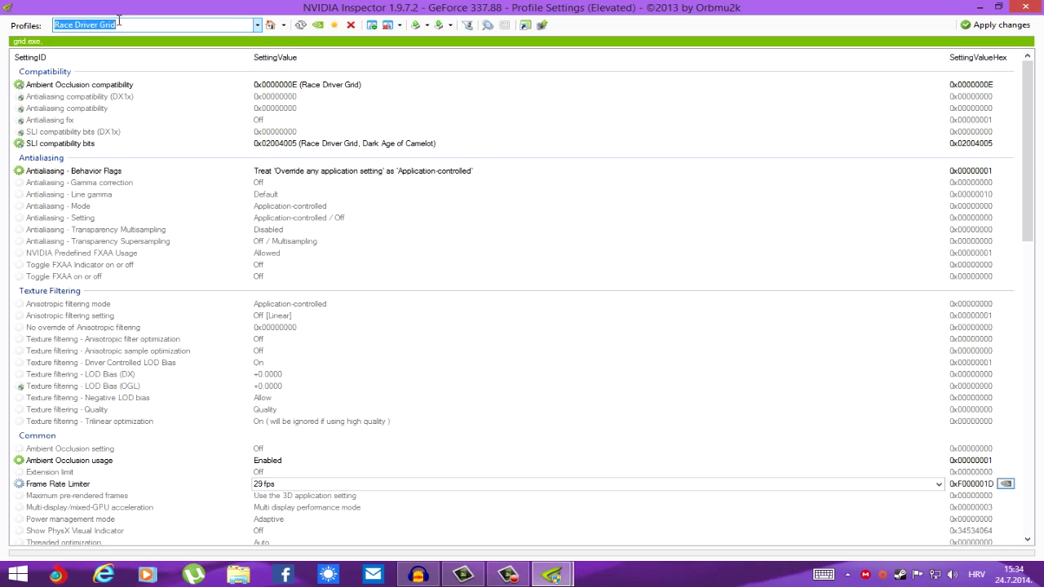
pyautogui.write('drea')
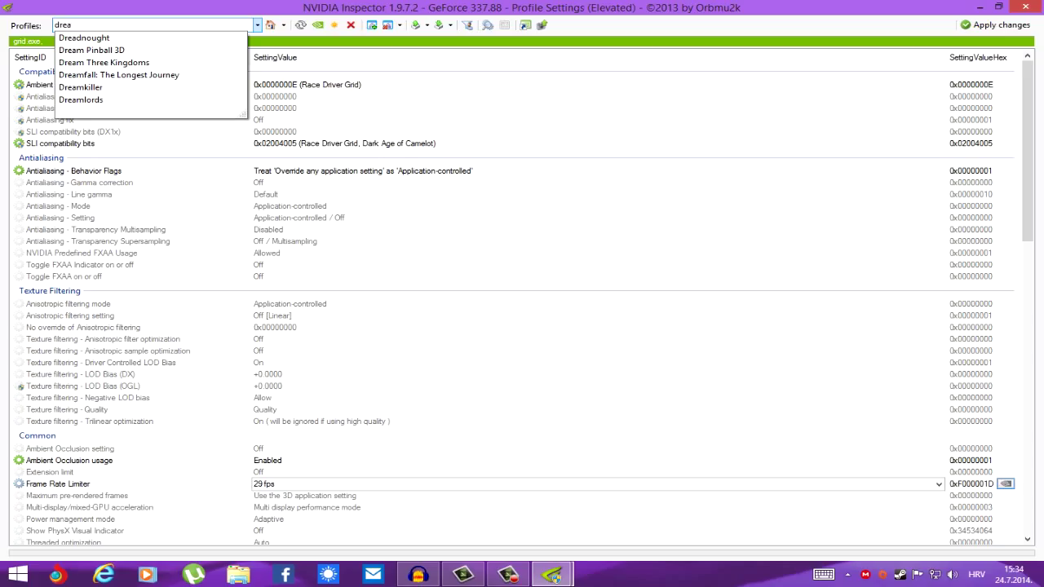
pyautogui.press('Down')
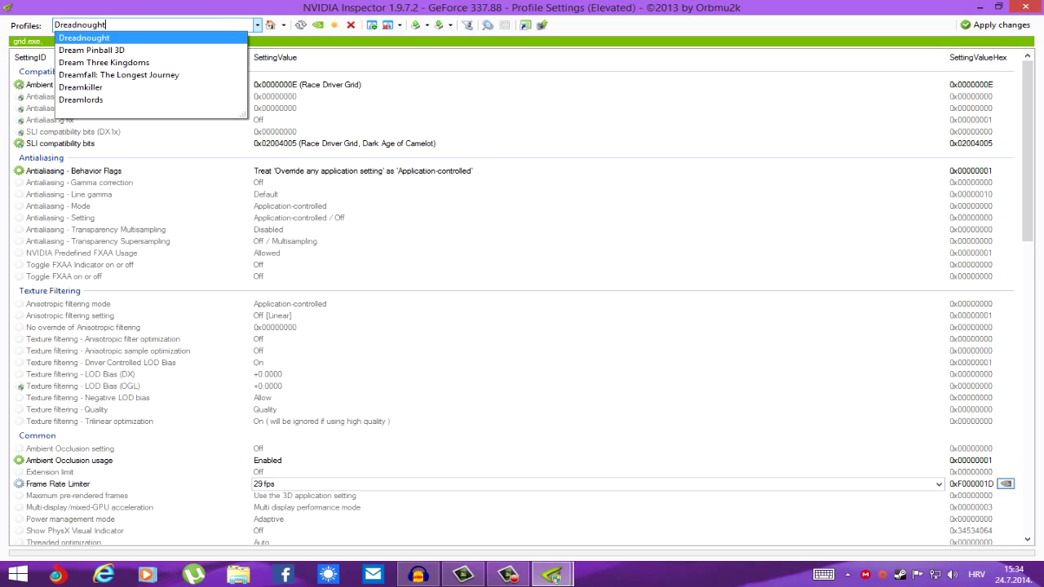
pyautogui.press('Return')
# Remove the predefined application dreadnought/bin/win32/launcher.exe from the Dreadnought profile and confirm its deletion
pyautogui.click(399, 26)
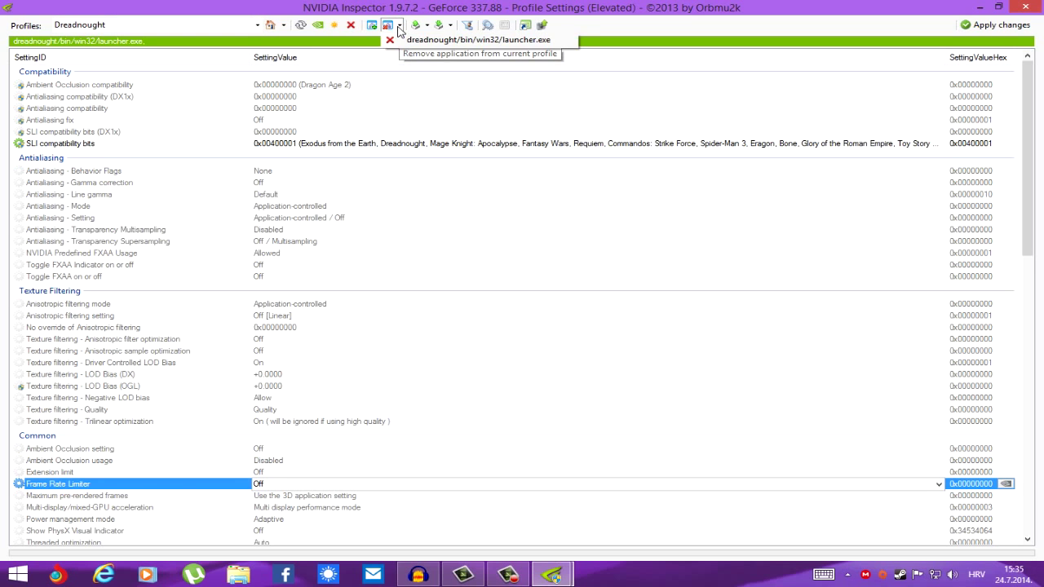
pyautogui.click(399, 27)
pyautogui.click(399, 27)
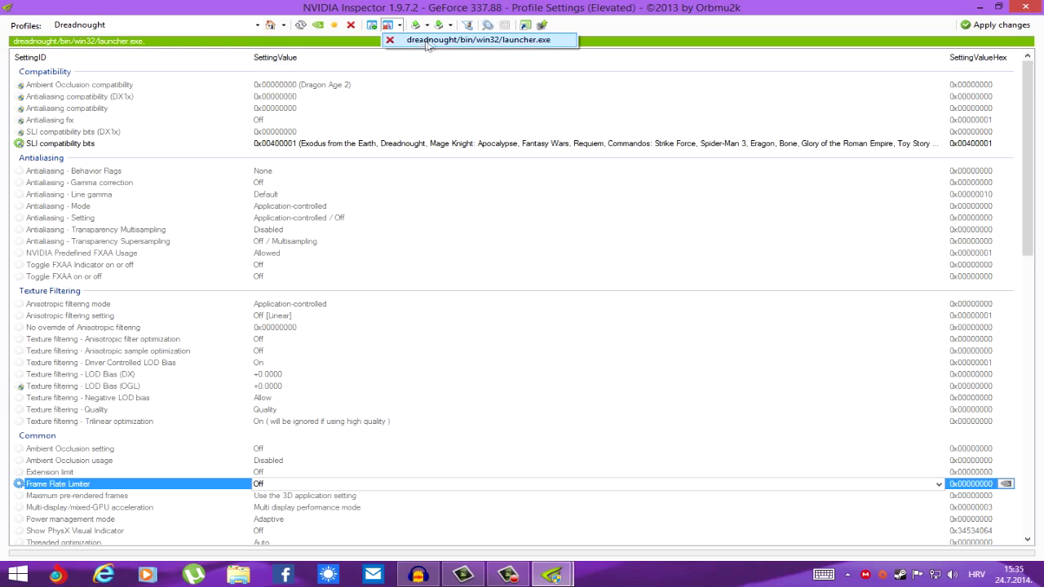
pyautogui.click(546, 52)
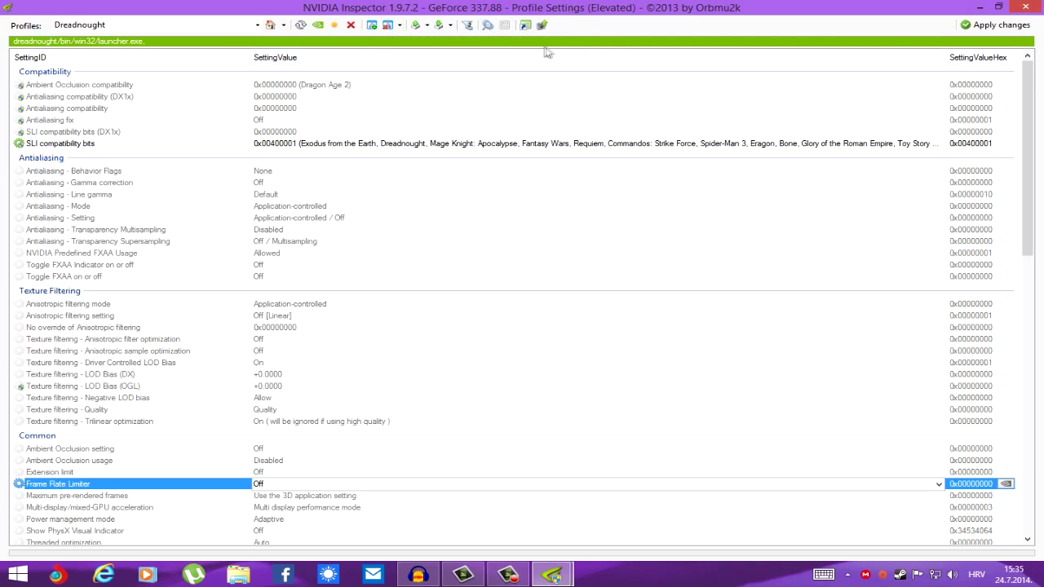
pyautogui.click(399, 25)
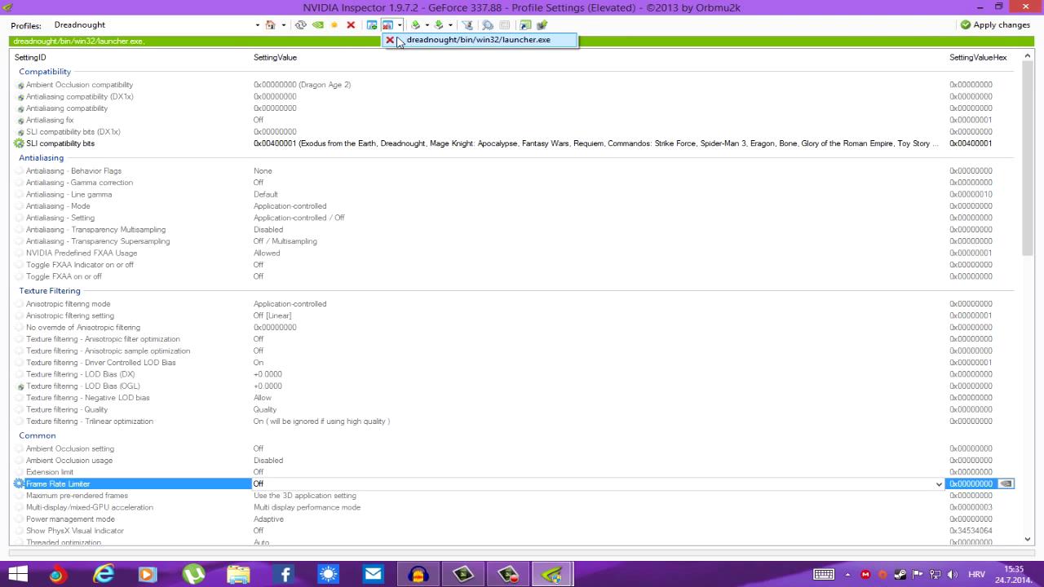
pyautogui.click(399, 39)
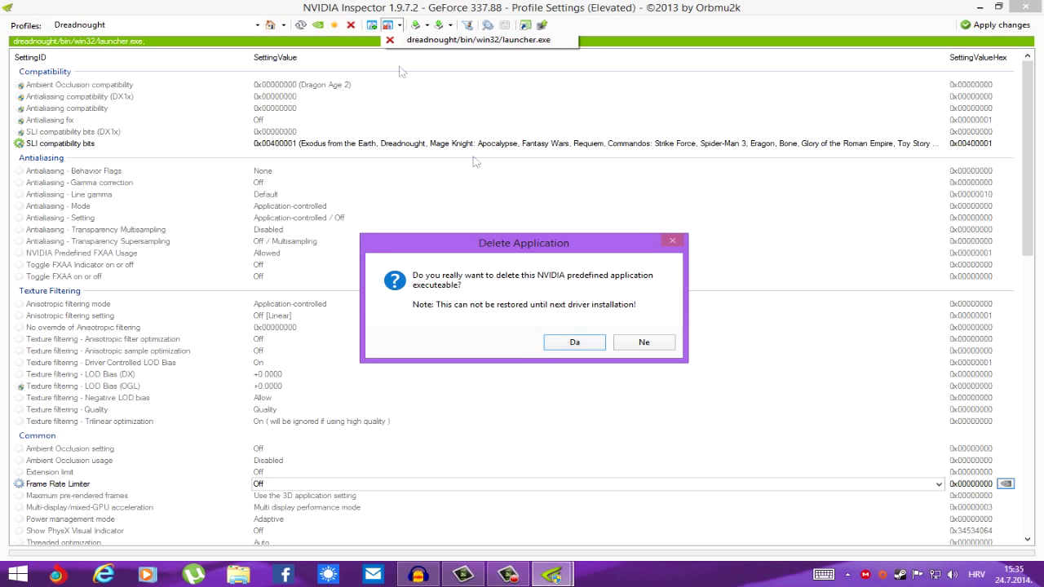
pyautogui.click(575, 342)
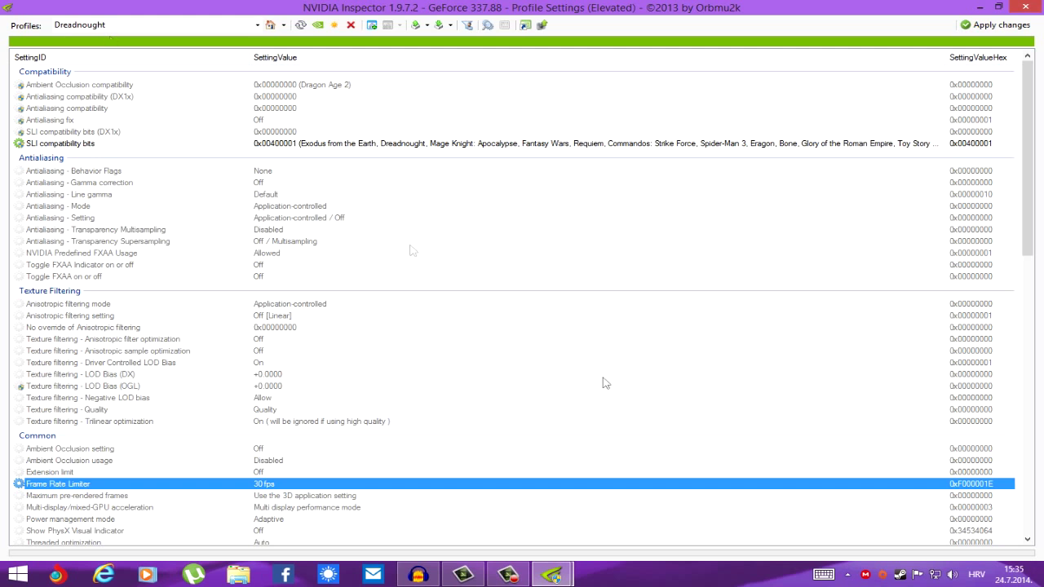
# Set the Frame Rate Limiter of the Dreadnought profile to Off
pyautogui.click(941, 487)
pyautogui.click(940, 484)
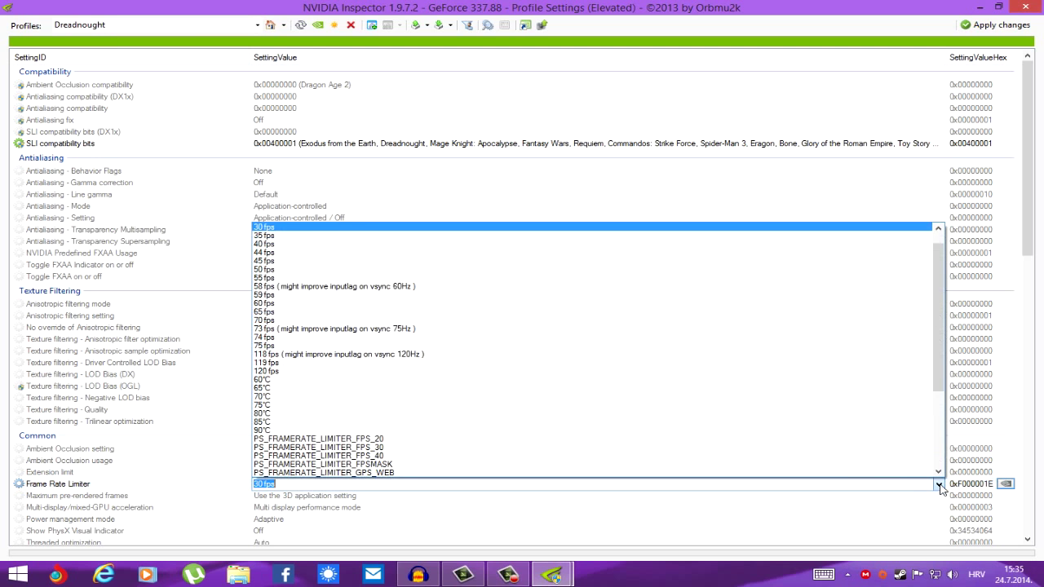
pyautogui.scroll(2, 321, 250)
pyautogui.click(276, 231)
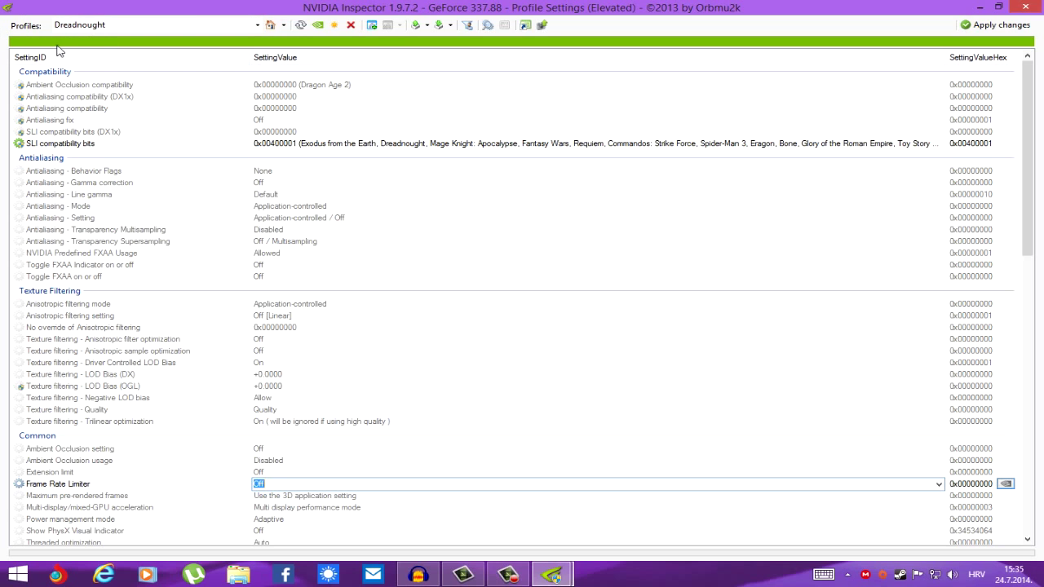
# Add dreadout.exe from the DreadOut folder in Vidya as the application of the Dreadnought profile
pyautogui.click(371, 25)
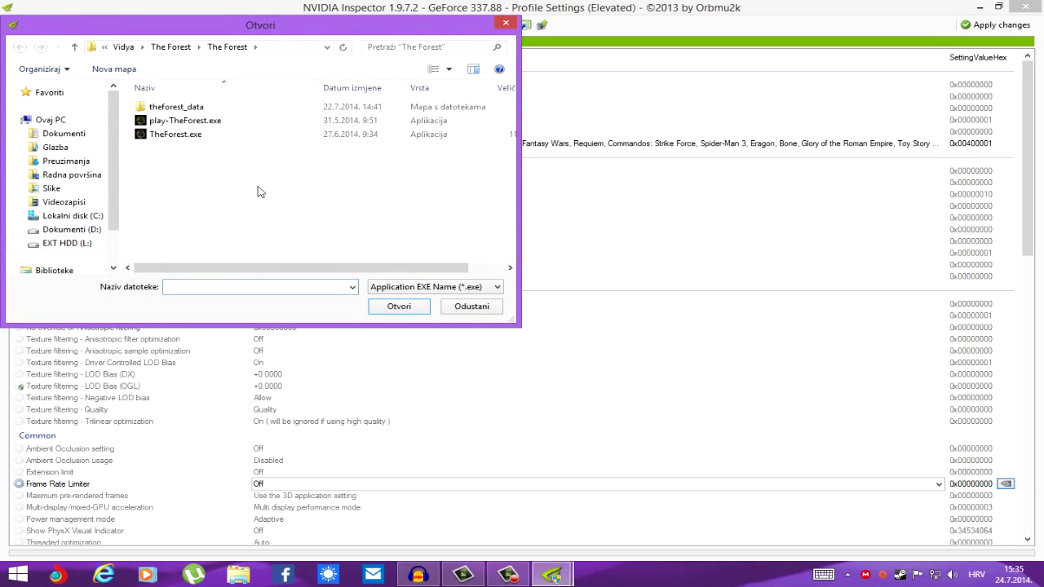
pyautogui.click(171, 46)
pyautogui.click(183, 48)
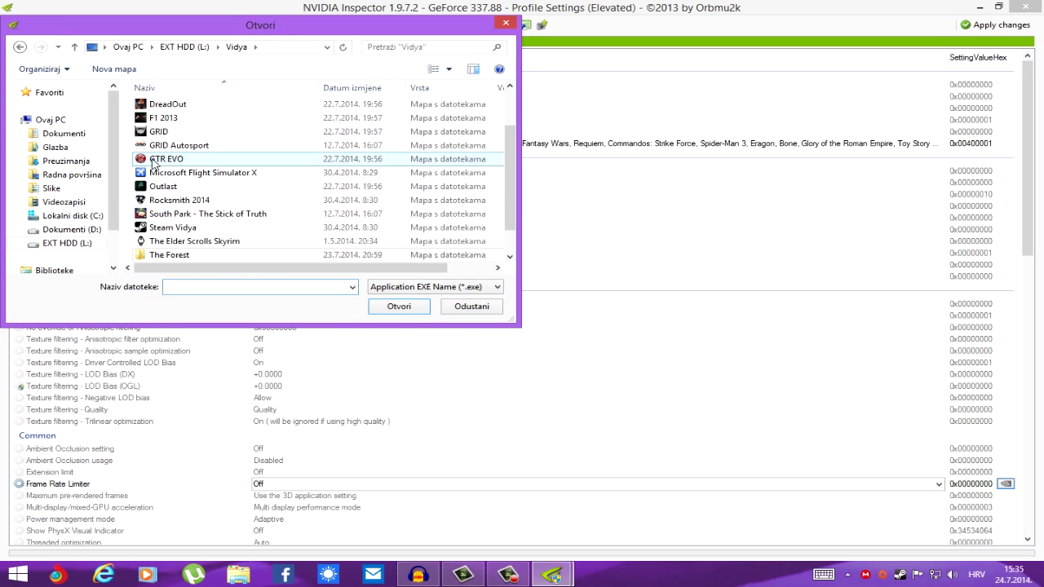
pyautogui.doubleClick(170, 105)
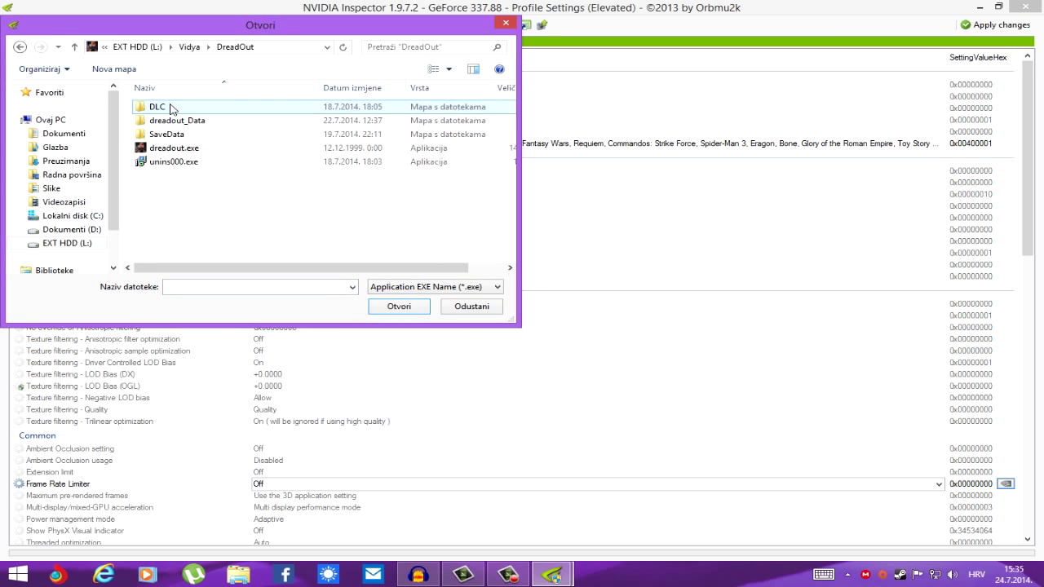
pyautogui.click(183, 149)
pyautogui.click(399, 307)
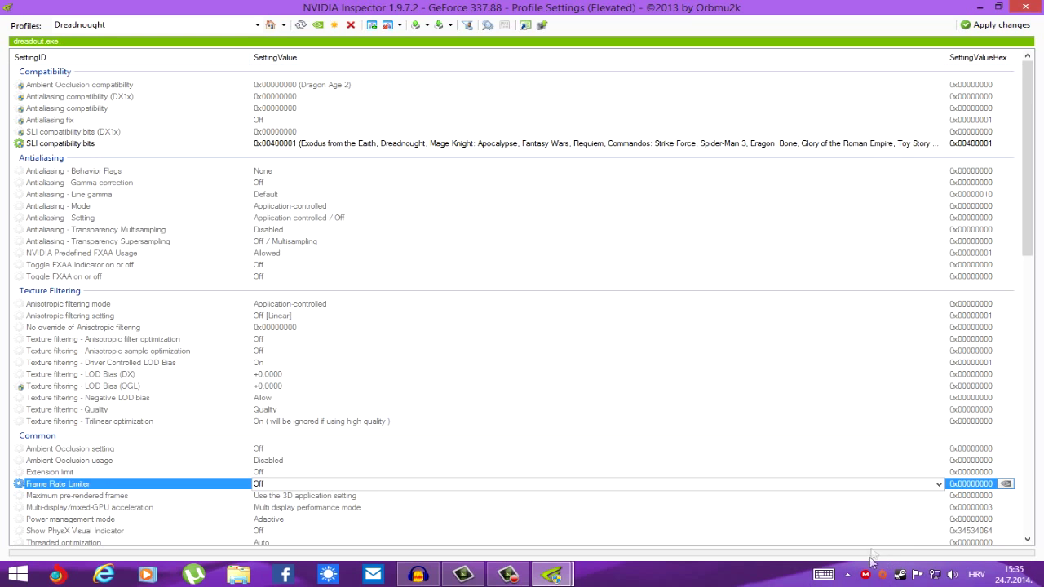
# Set the Frame Rate Limiter of the Dreadnought profile to 29 fps and apply the changes
pyautogui.click(939, 485)
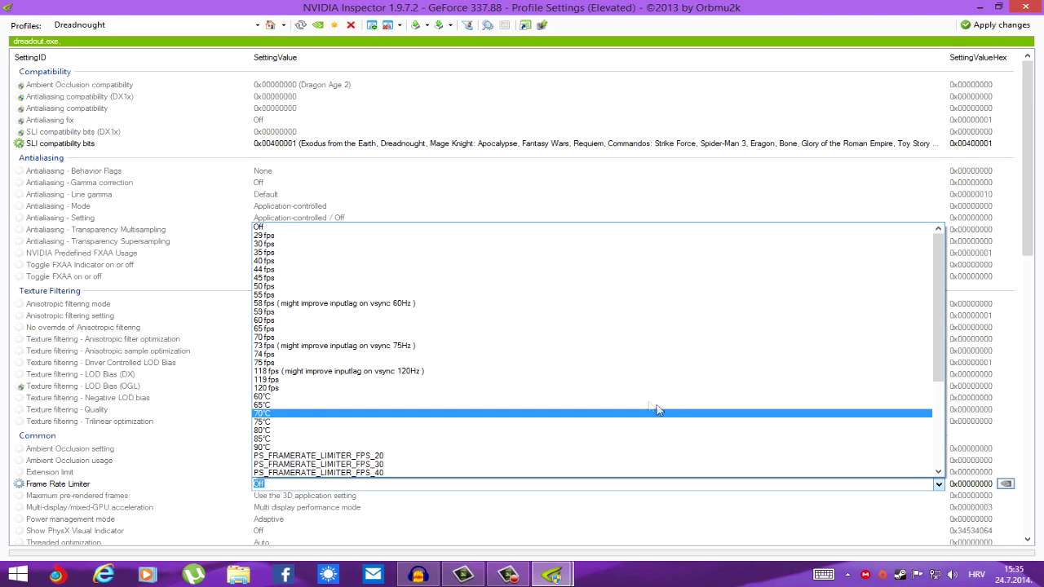
pyautogui.click(296, 236)
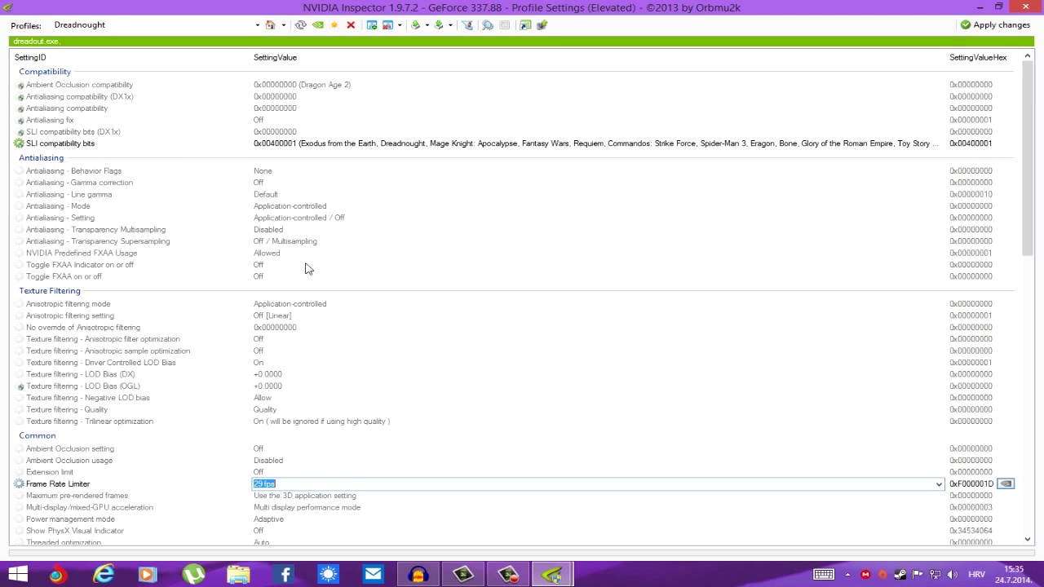
pyautogui.click(991, 24)
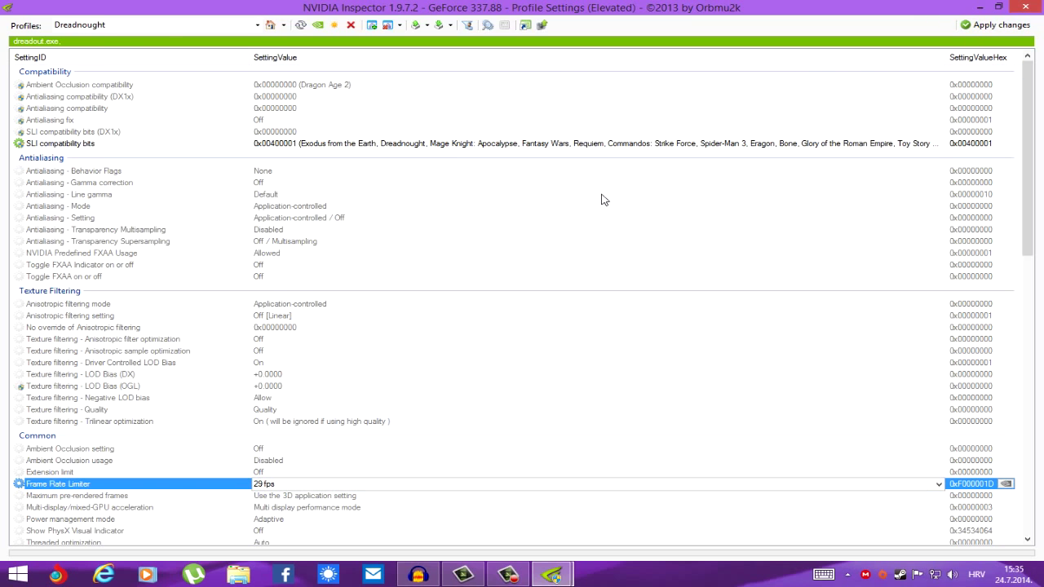
# Enter DreadOut as the profile name in place of Dreadnought and apply the changes
pyautogui.doubleClick(140, 26)
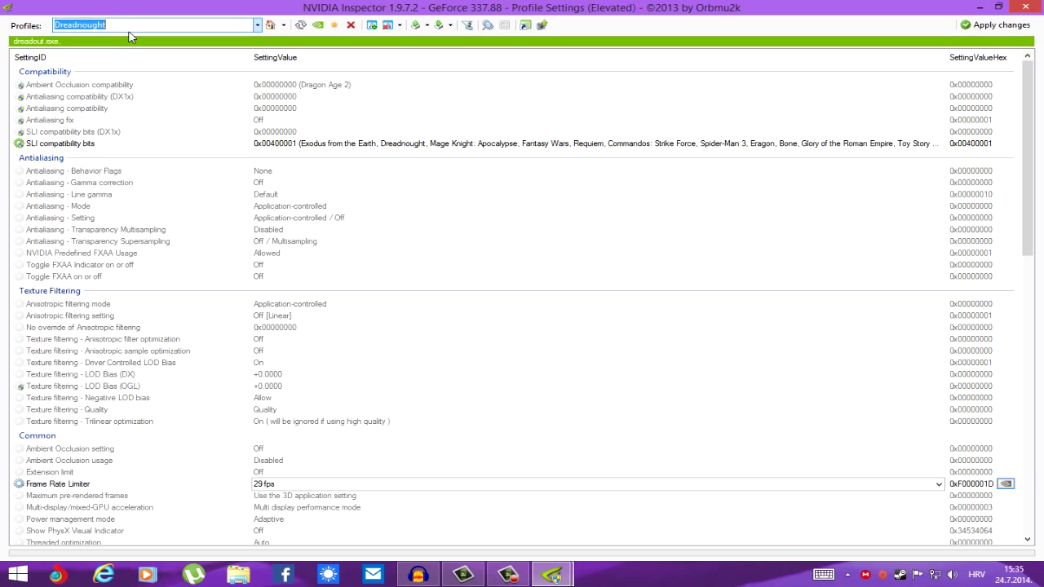
pyautogui.write('Dread')
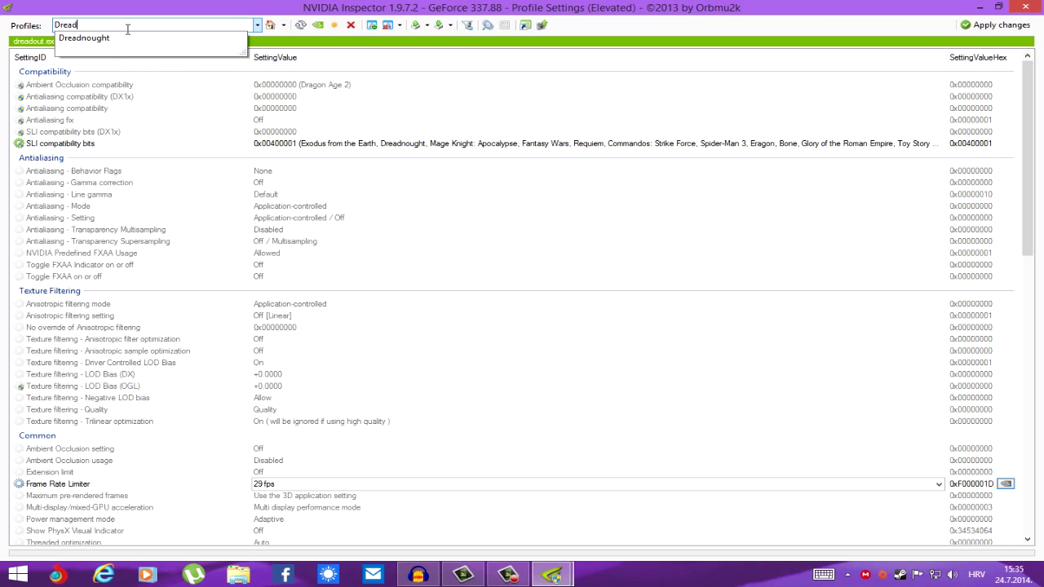
pyautogui.write('Out')
pyautogui.press('Return')
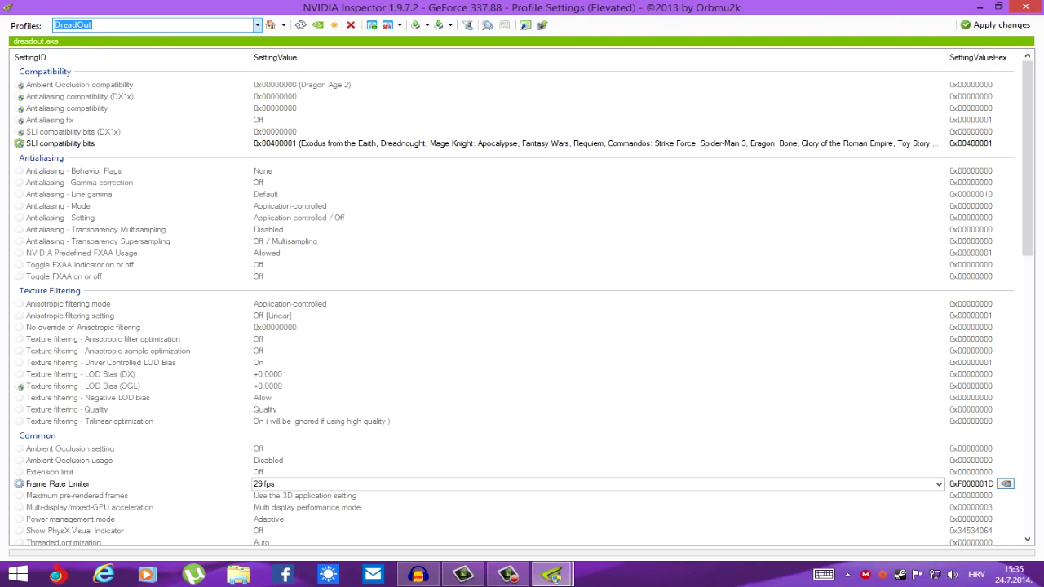
pyautogui.click(1000, 27)
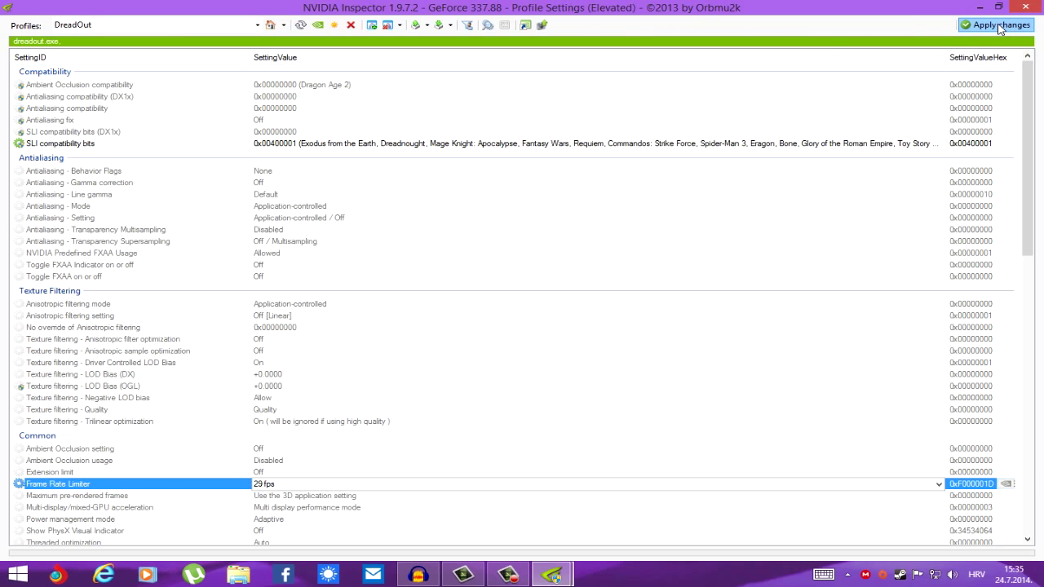
# Search the profile list for "Dread"
pyautogui.click(136, 20)
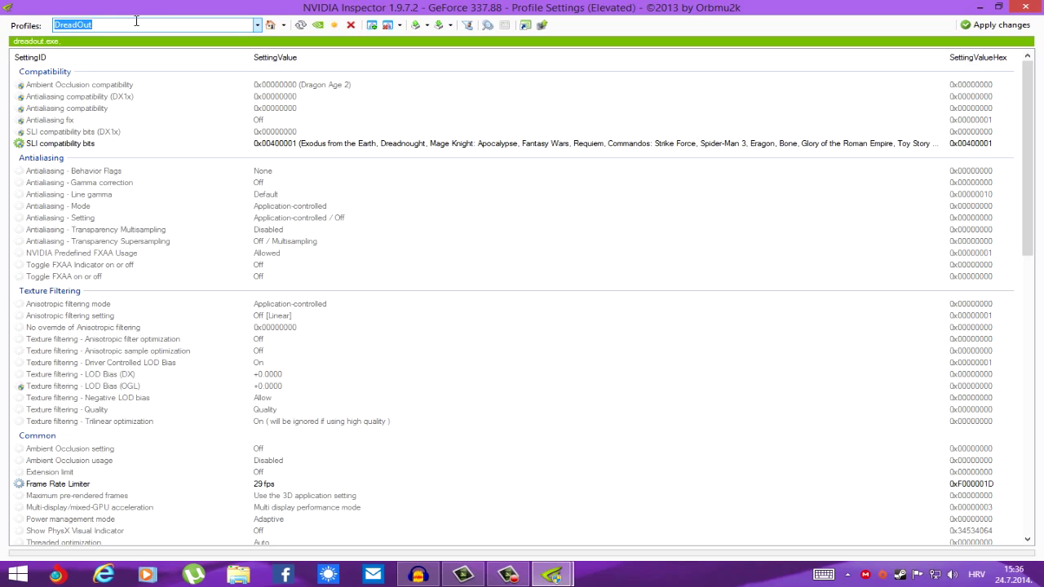
pyautogui.write('Dread')
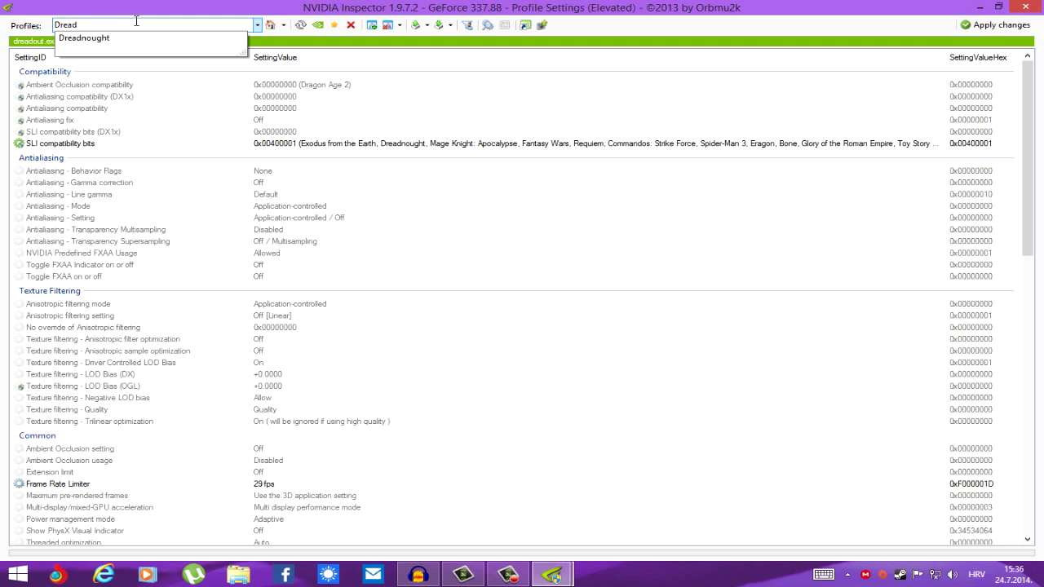
pyautogui.press('Tab')
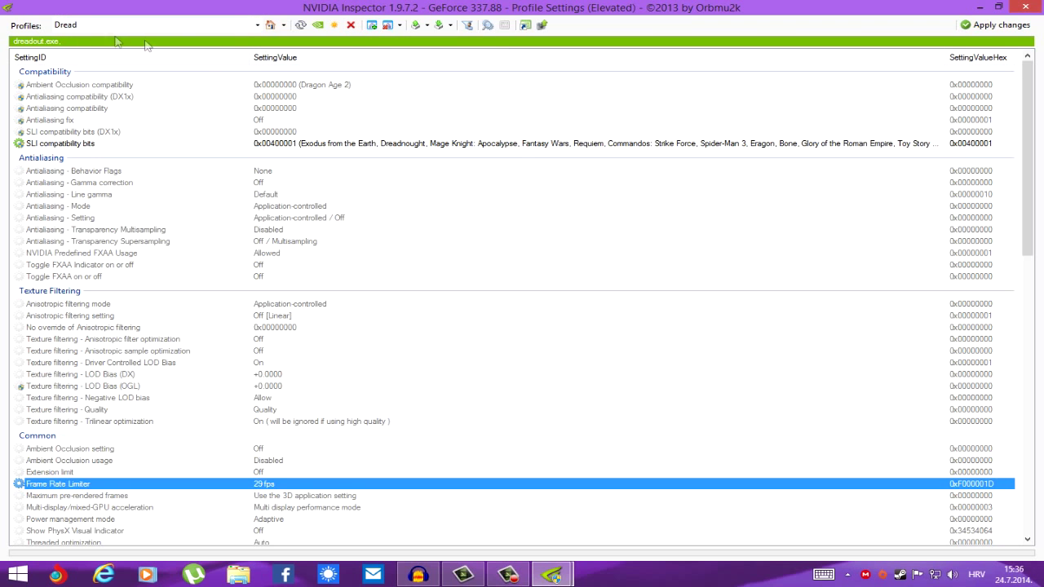
pyautogui.click(371, 25)
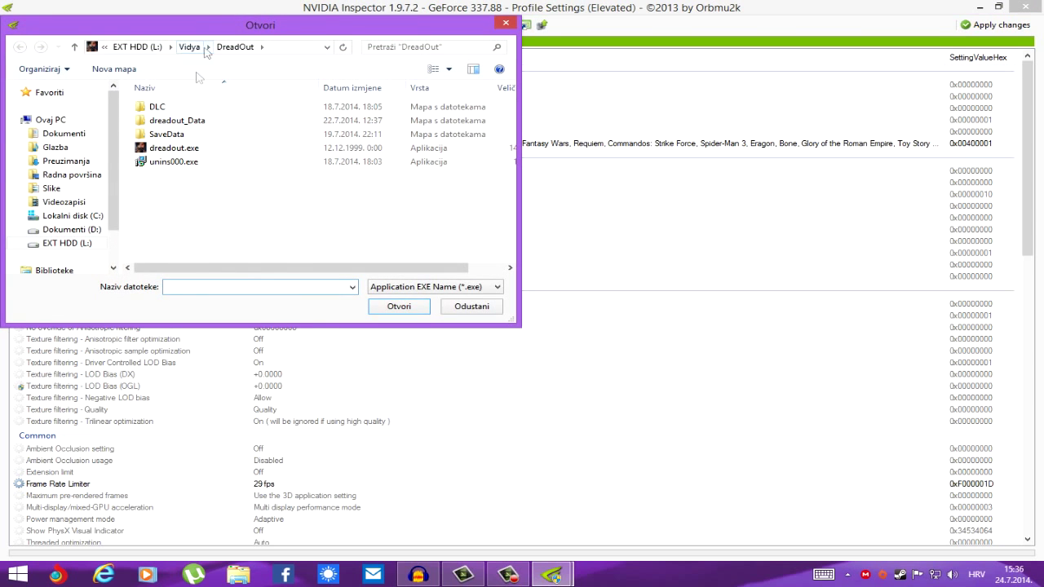
pyautogui.click(198, 48)
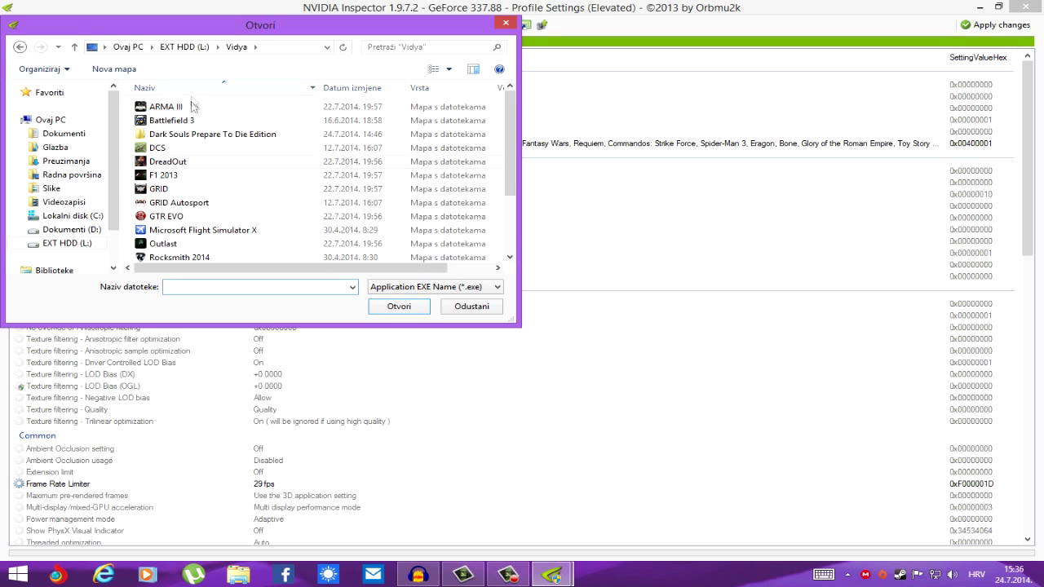
pyautogui.doubleClick(184, 149)
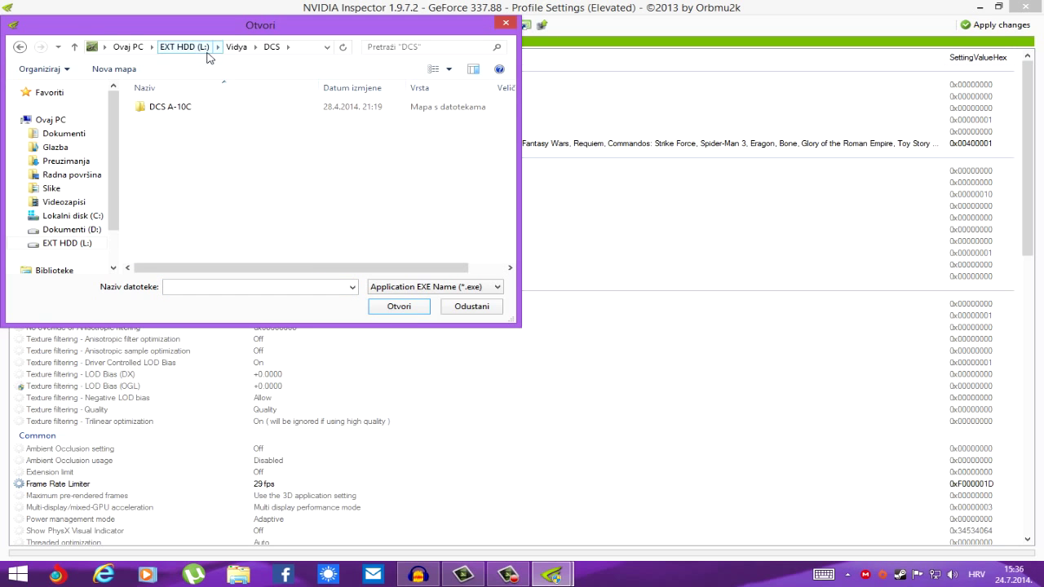
pyautogui.click(239, 47)
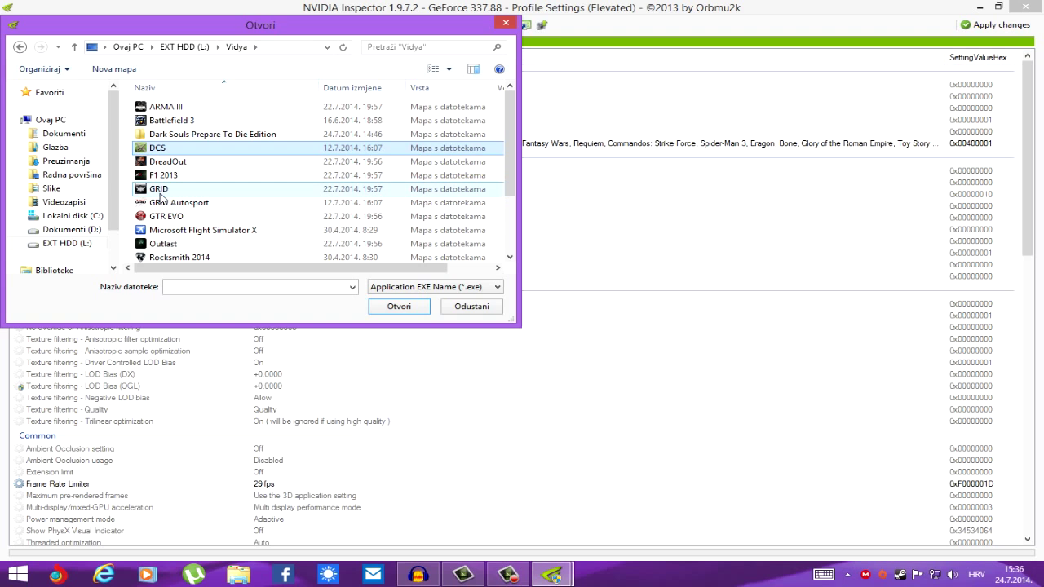
pyautogui.scroll(-2, 229, 227)
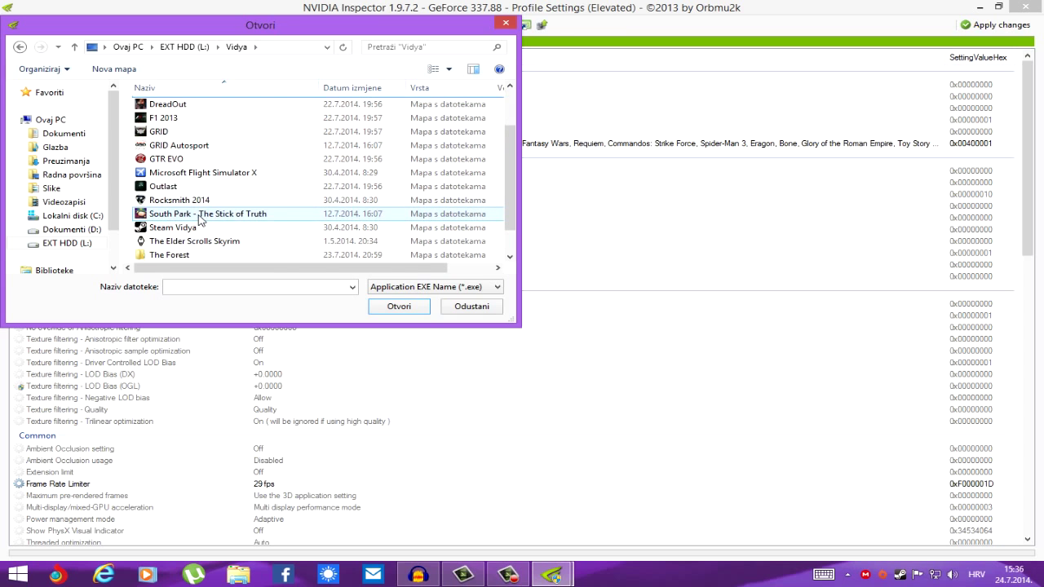
pyautogui.scroll(-1, 247, 206)
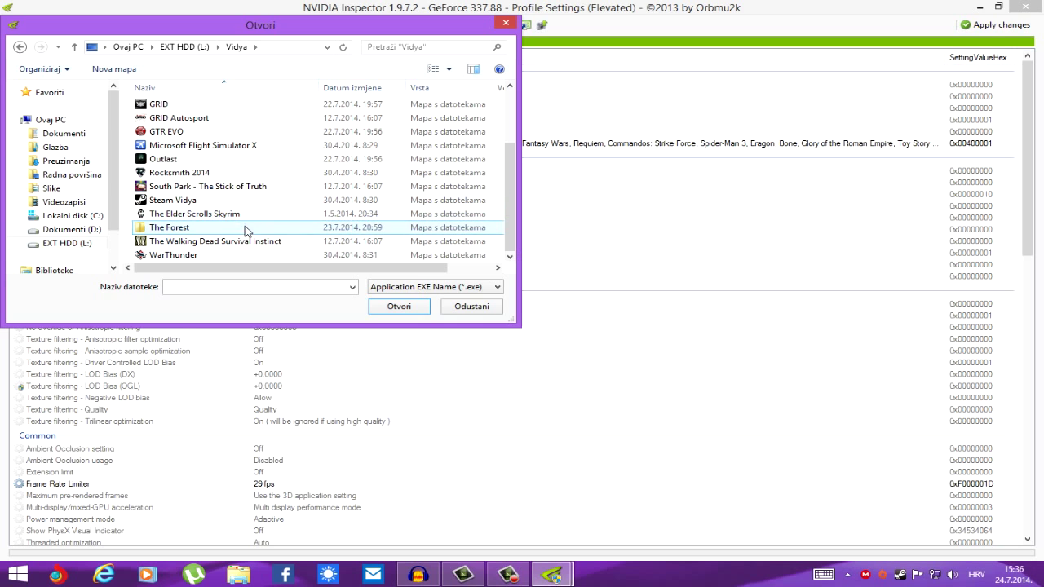
pyautogui.click(506, 22)
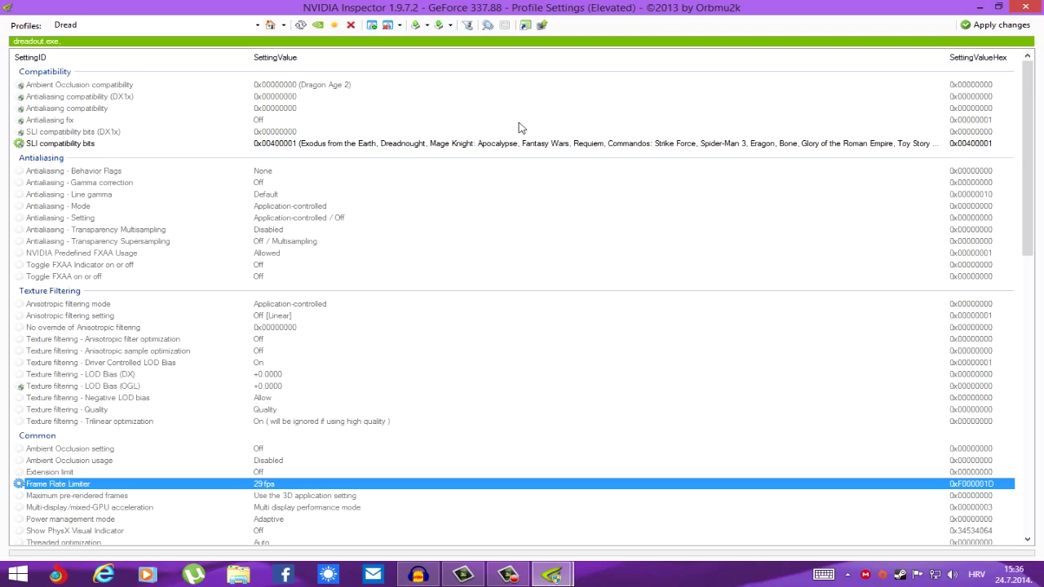
# Close the profile settings and the main NVIDIA Inspector window
pyautogui.click(1033, 8)
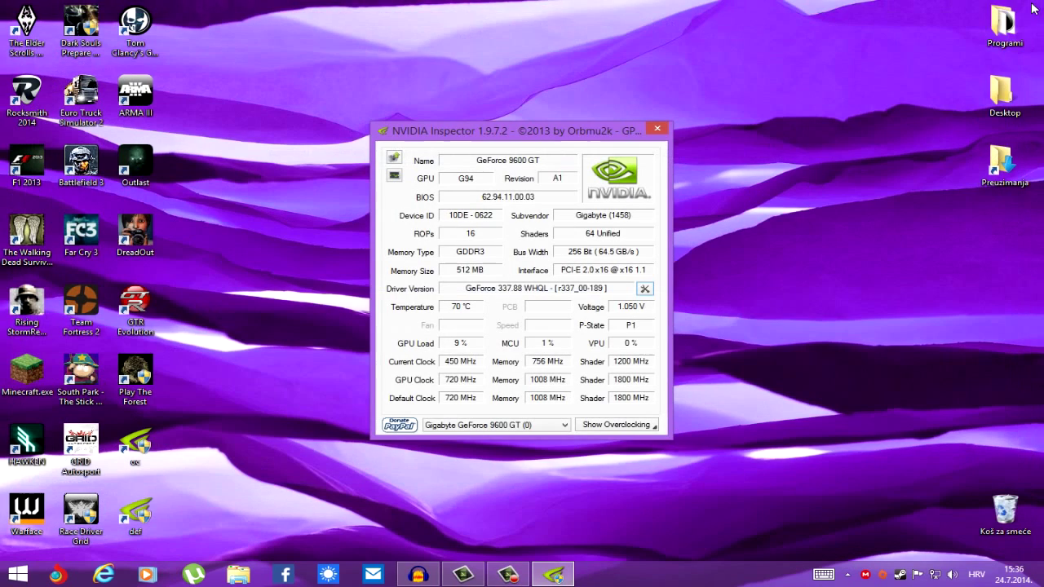
pyautogui.click(657, 128)
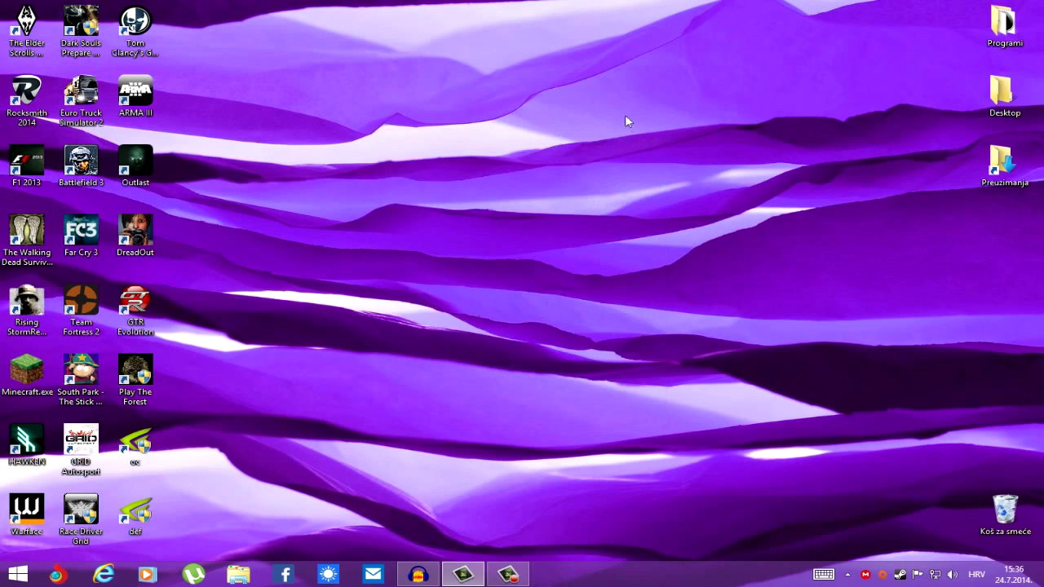